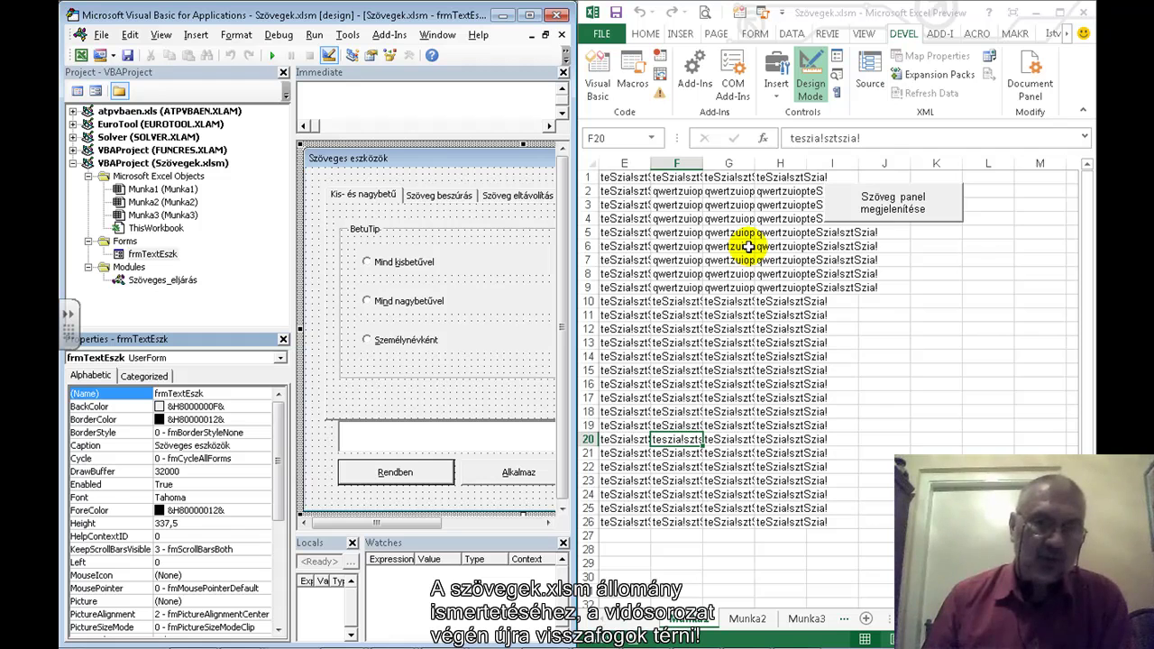
Select the whole Munka1 sheet, delete its sample text, and launch the Szöveges eszközök panel
{"action": "left_click", "coordinate": [594, 162]}
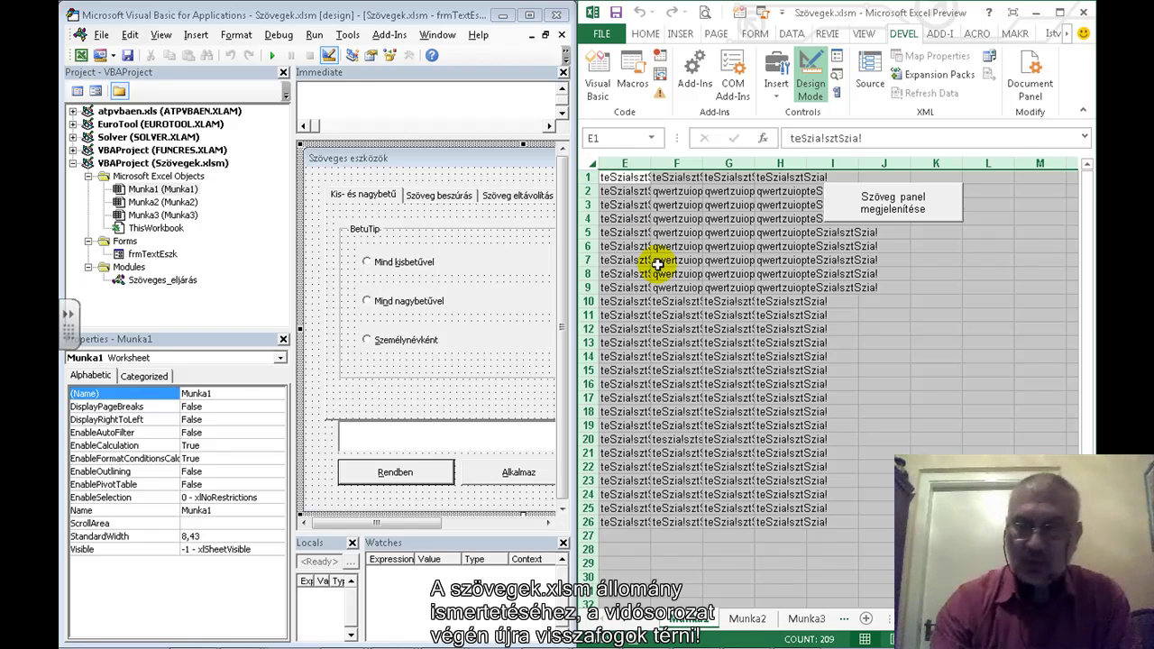
{"action": "key", "text": "Delete"}
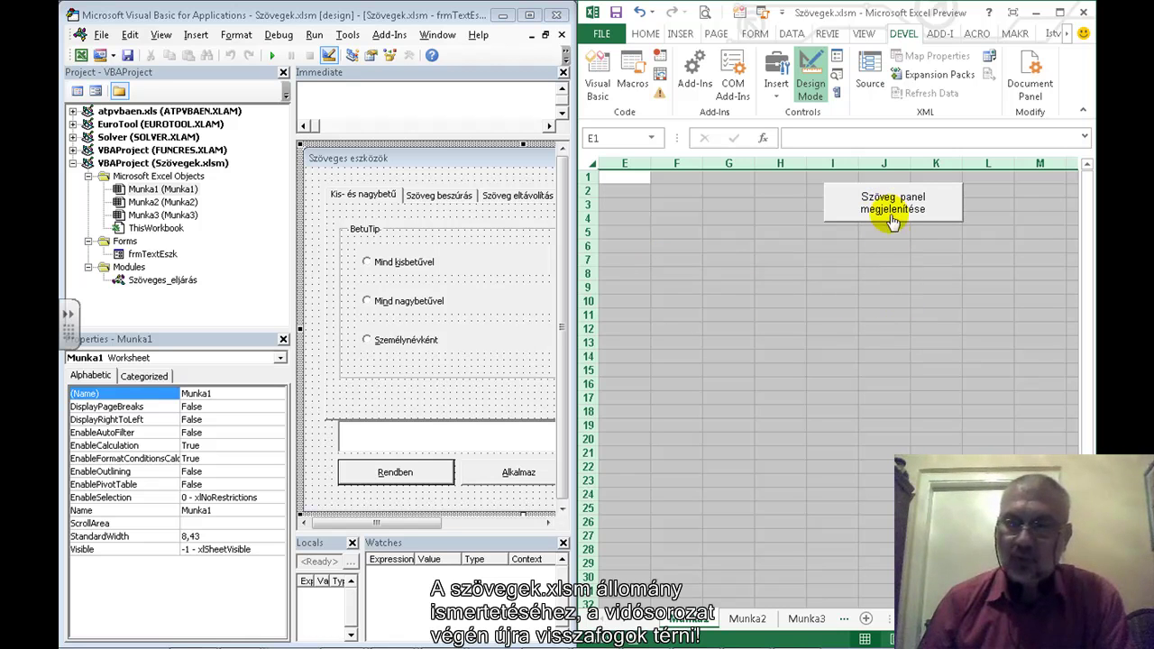
{"action": "left_click", "coordinate": [889, 209]}
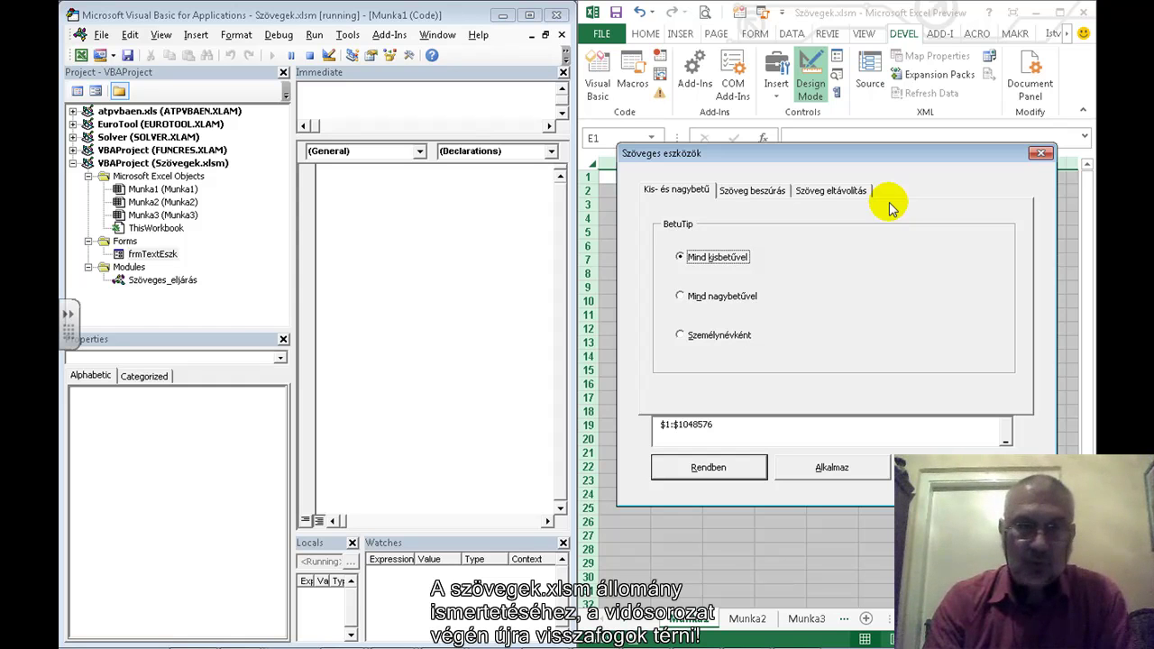
Open the Szöveges_eljárás module code and the frmTextEszk form in the VBA editor
{"action": "left_click", "coordinate": [147, 289]}
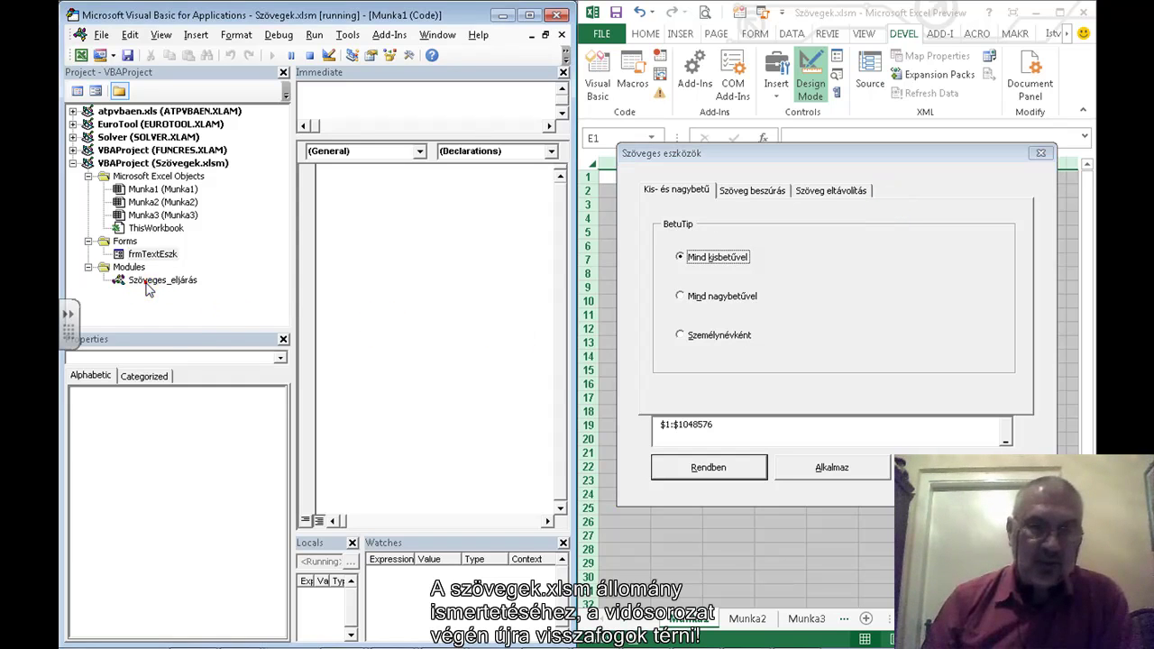
{"action": "double_click", "coordinate": [146, 282]}
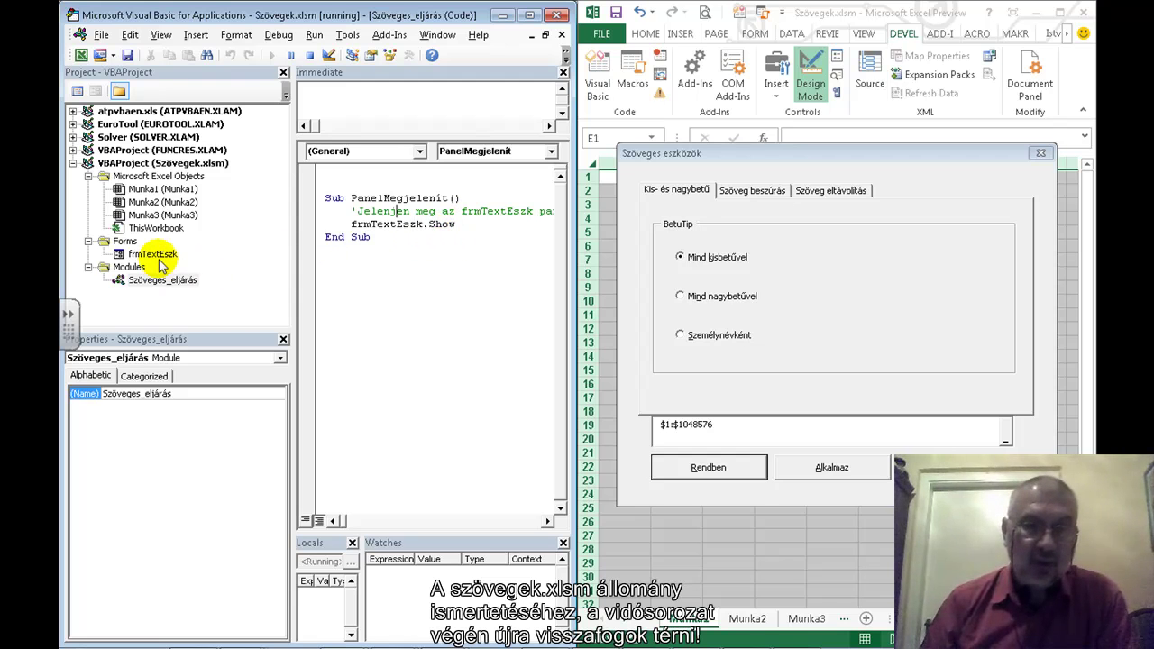
{"action": "left_click", "coordinate": [155, 255]}
{"action": "double_click", "coordinate": [155, 255]}
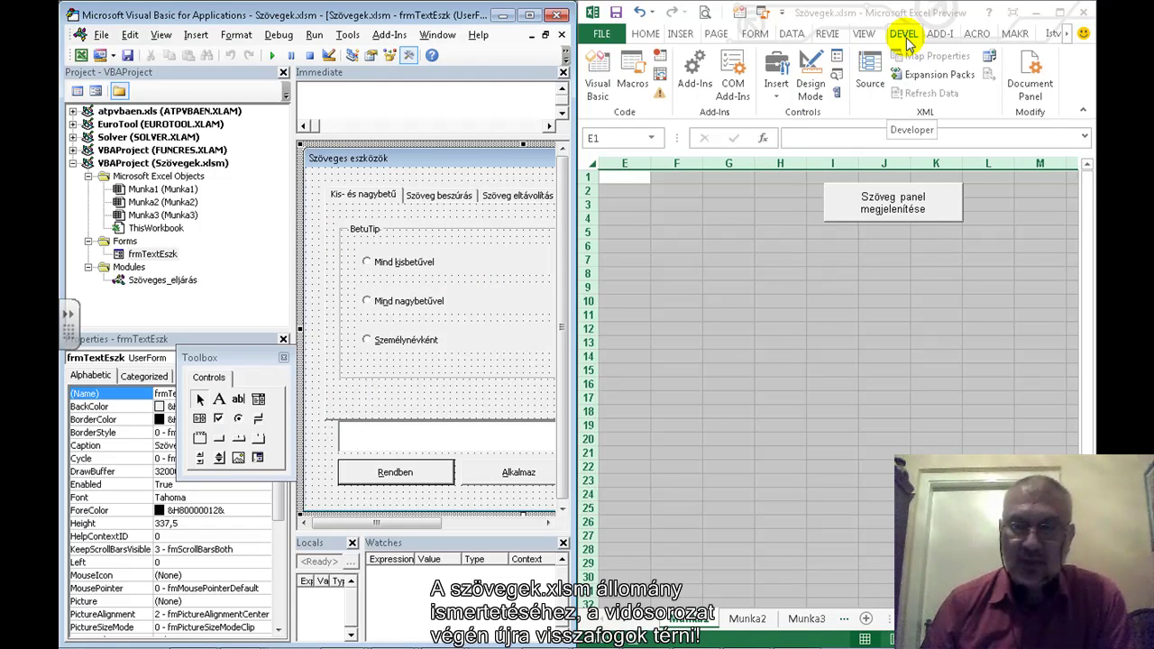
Toggle Design Mode on and off, close the text tools panel, and show the Properties window
{"action": "left_click", "coordinate": [811, 77]}
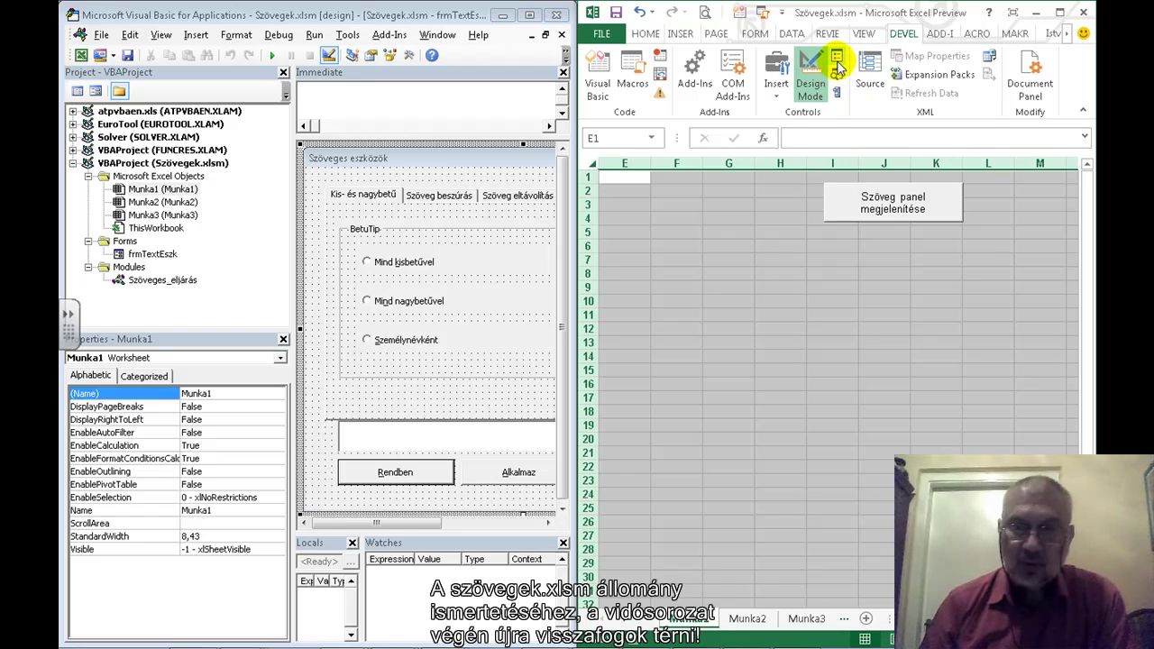
{"action": "left_click", "coordinate": [871, 211]}
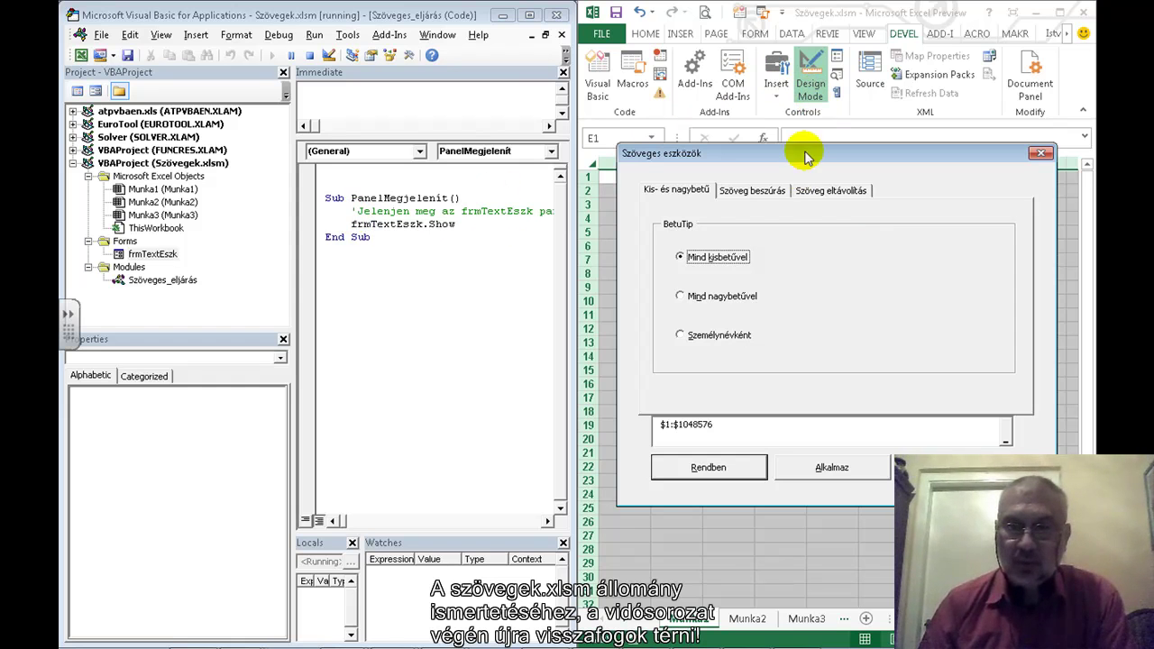
{"action": "left_click", "coordinate": [809, 77]}
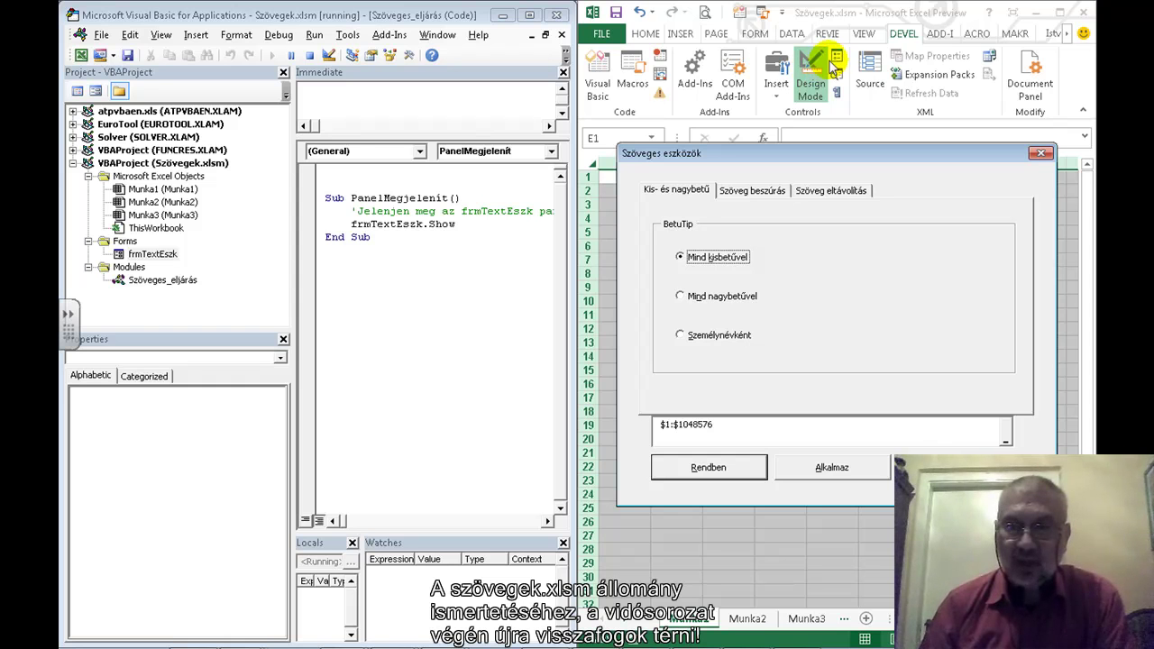
{"action": "left_click", "coordinate": [837, 56]}
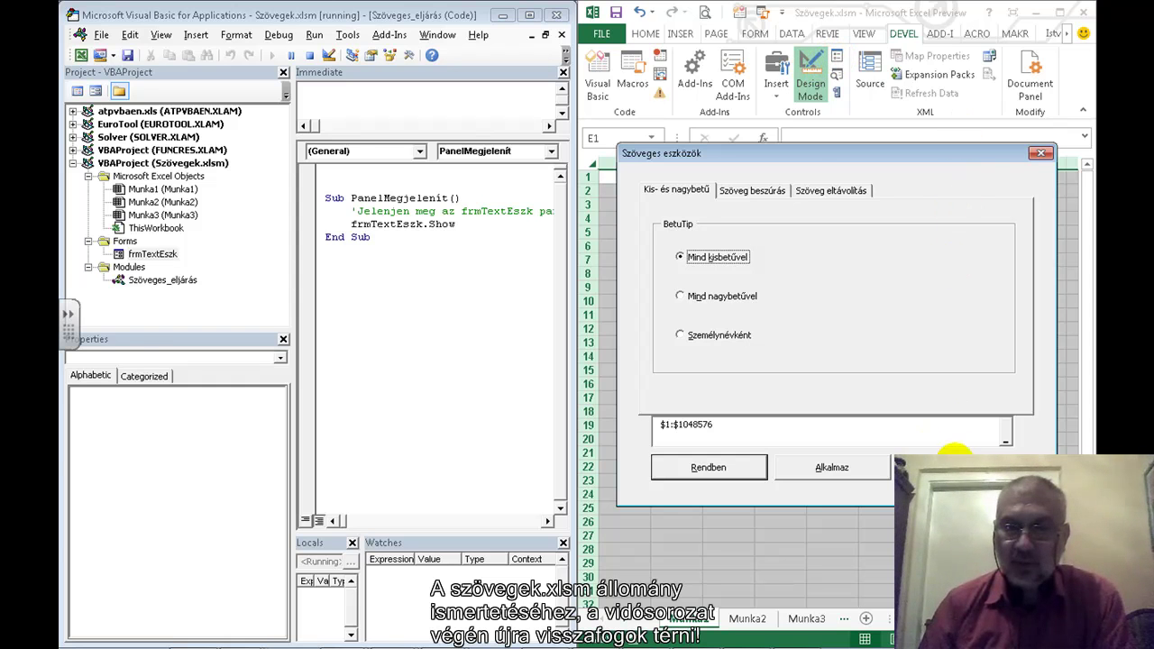
{"action": "key", "text": "Escape"}
{"action": "left_click", "coordinate": [839, 59]}
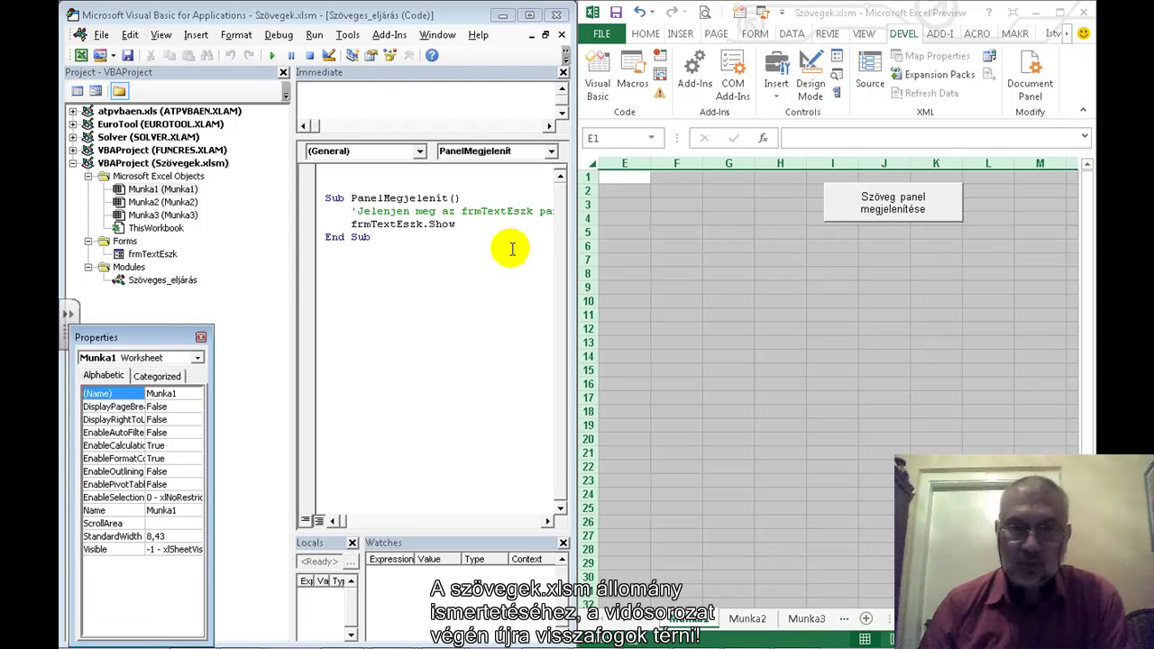
Open the frmTextEszk form design through View Object
{"action": "left_click", "coordinate": [153, 254]}
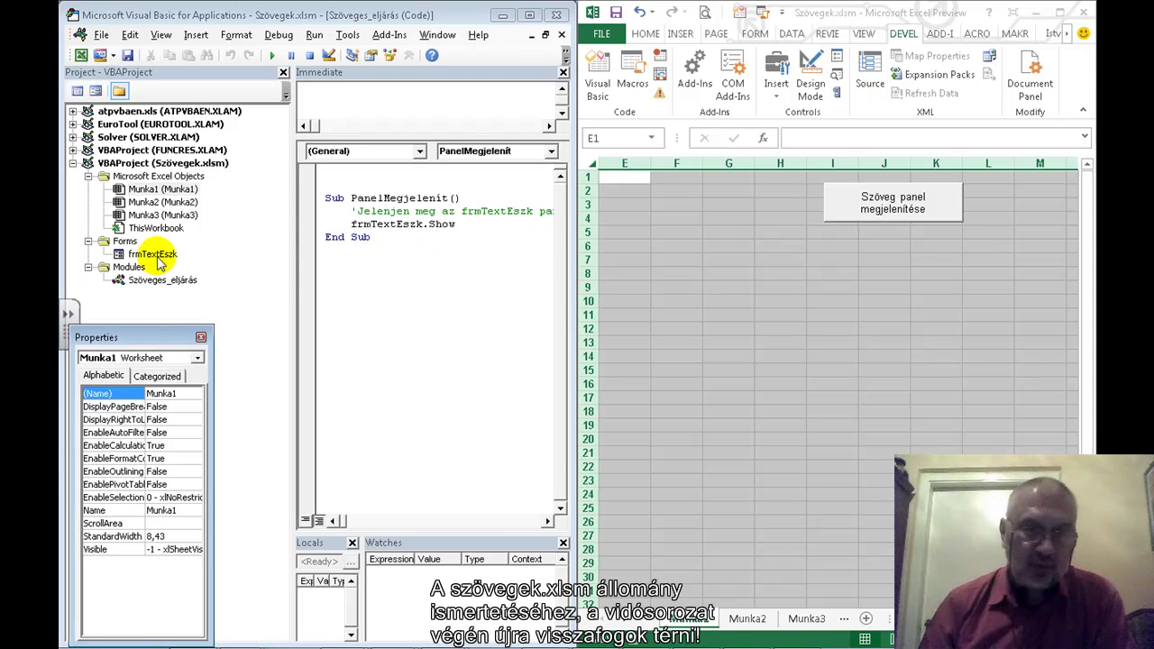
{"action": "right_click", "coordinate": [153, 254]}
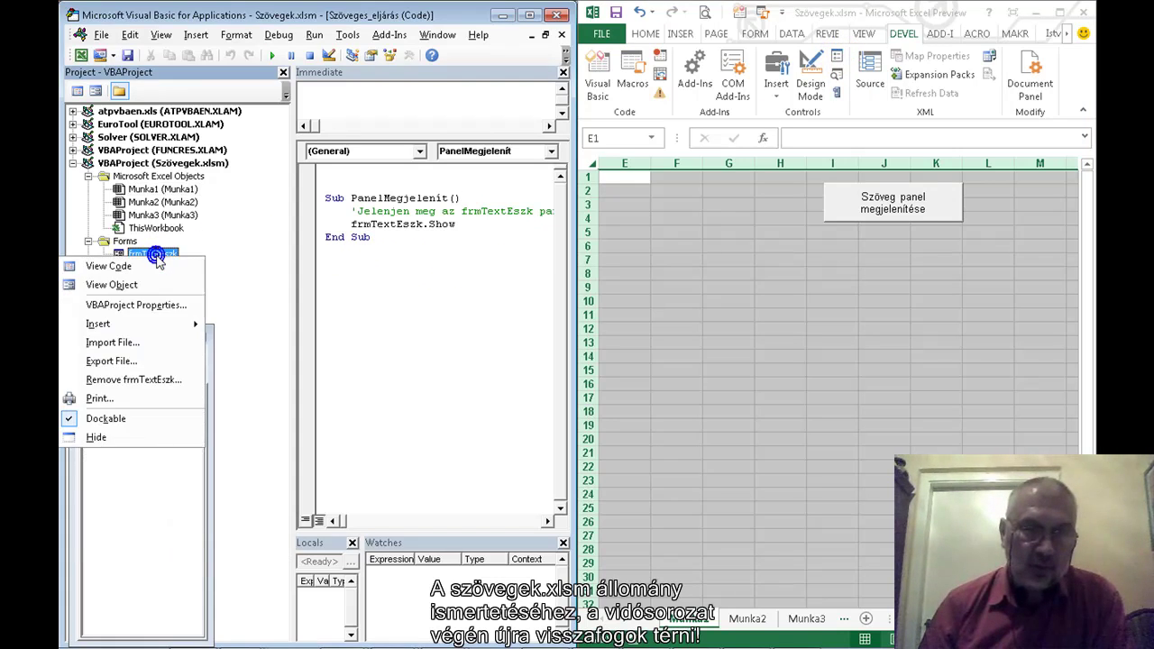
{"action": "left_click", "coordinate": [121, 284]}
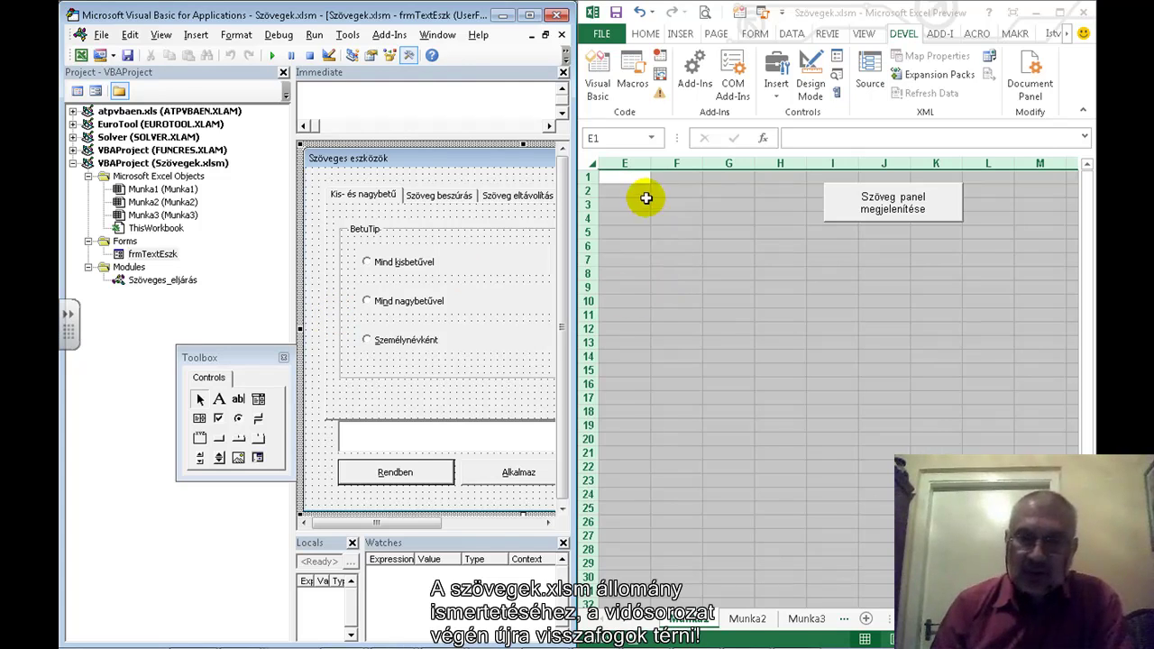
Select A1:H30 on Munka1 and fill every cell with 'Szia!' using Ctrl+Enter
{"action": "left_click", "coordinate": [620, 176]}
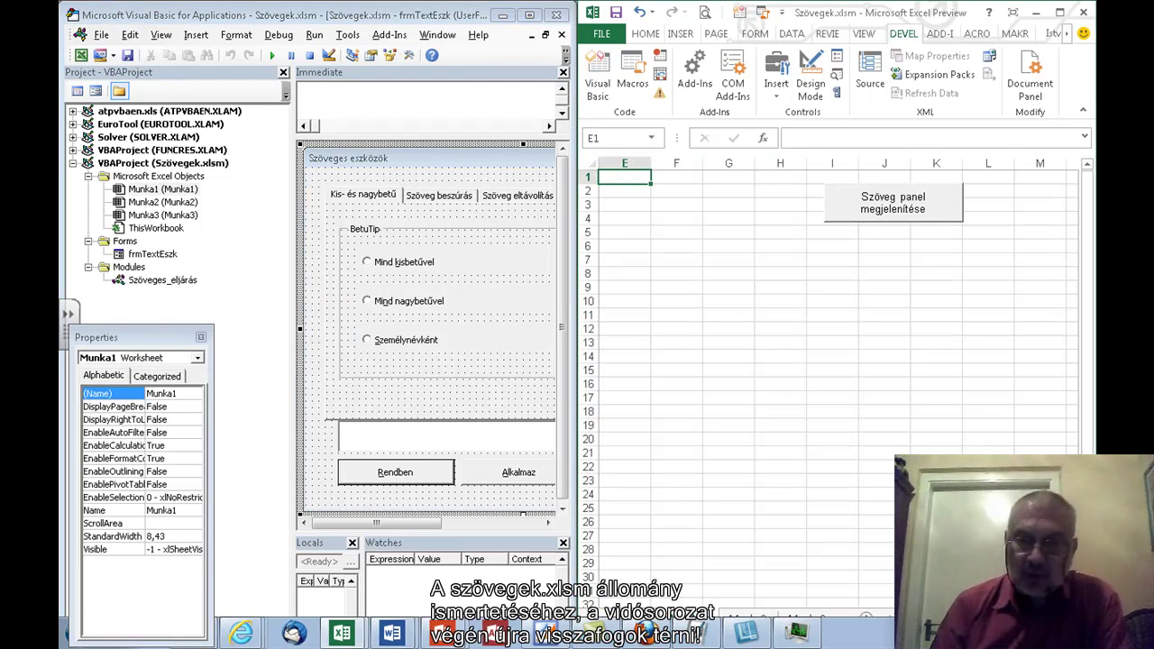
{"action": "scroll", "coordinate": [873, 615], "scroll_direction": "left", "scroll_amount": 4}
{"action": "mouse_move", "coordinate": [624, 177]}
{"action": "left_mouse_down"}
{"action": "mouse_move", "coordinate": [938, 590]}
{"action": "mouse_move", "coordinate": [992, 581]}
{"action": "left_mouse_up"}
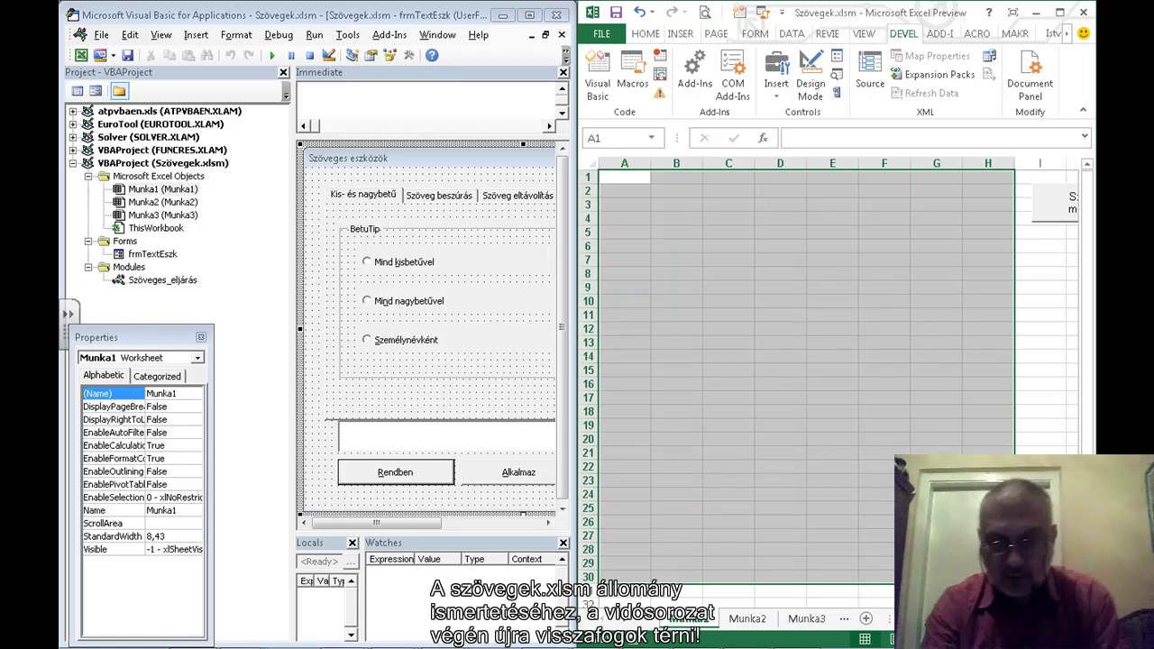
{"action": "type", "text": "Szia!"}
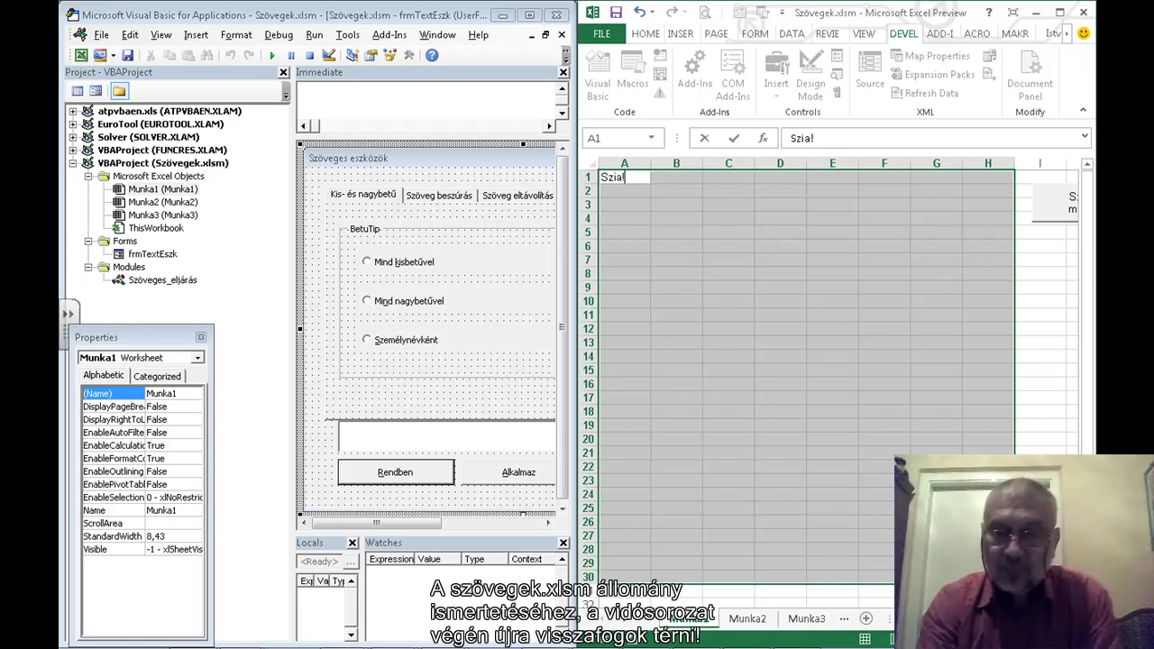
{"action": "key", "text": "ctrl+Return"}
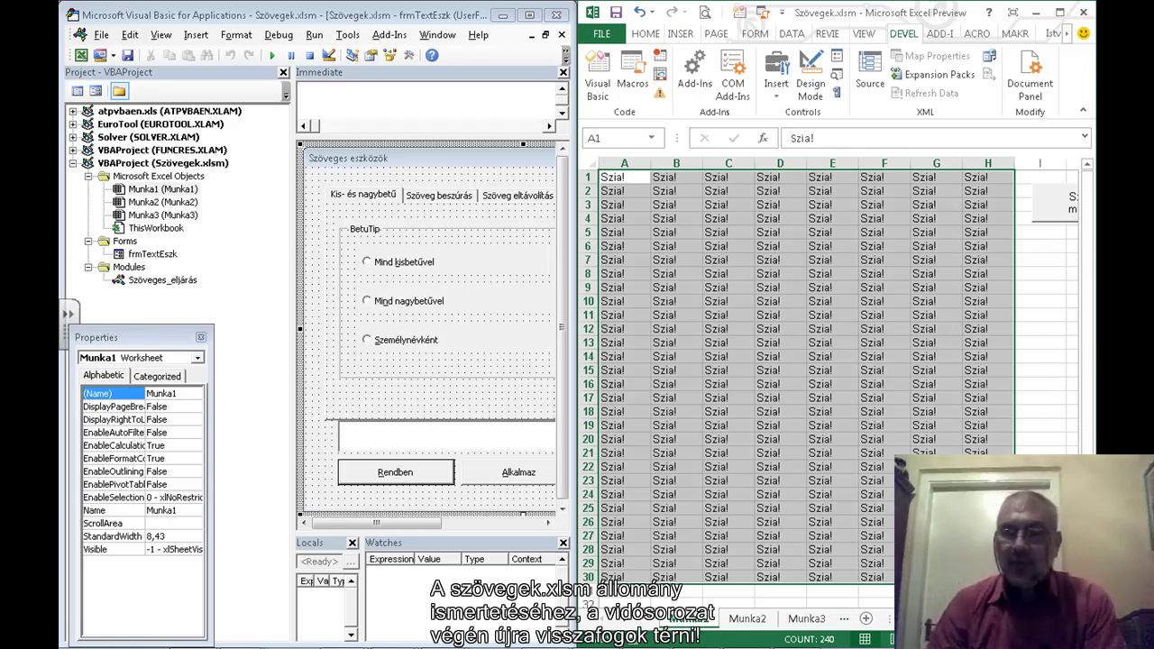
{"action": "scroll", "coordinate": [838, 369], "scroll_direction": "right", "scroll_amount": 2}
{"action": "scroll", "coordinate": [839, 370], "scroll_direction": "right", "scroll_amount": 1}
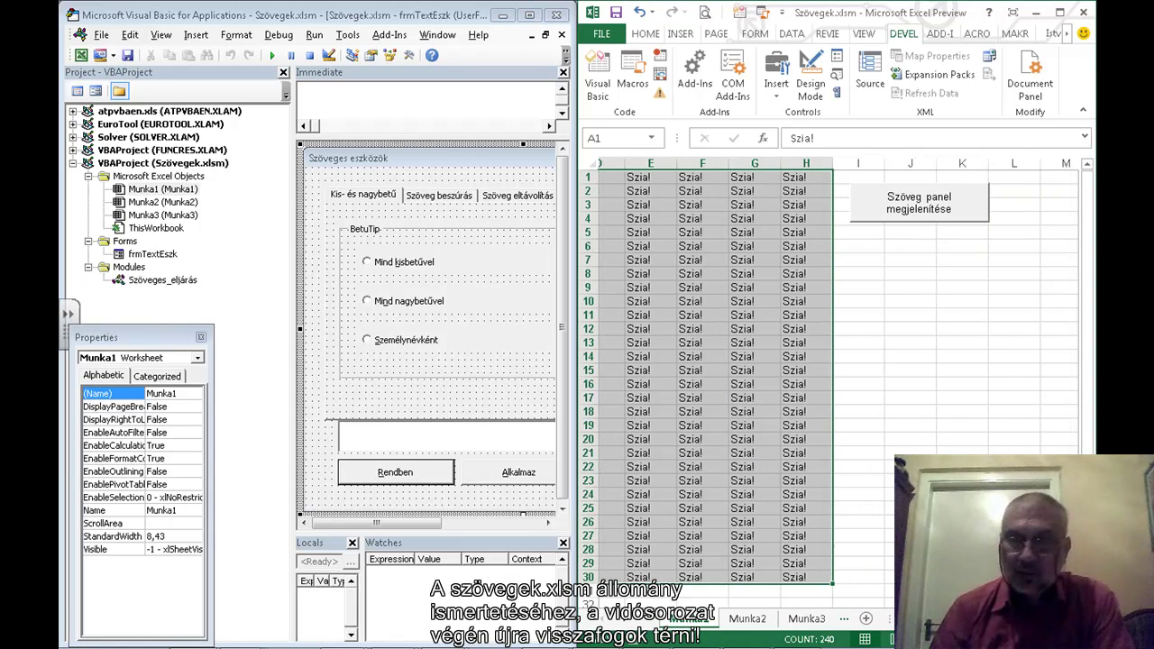
Convert the A1:H30 text to all uppercase, then to all lowercase
{"action": "left_click", "coordinate": [904, 204]}
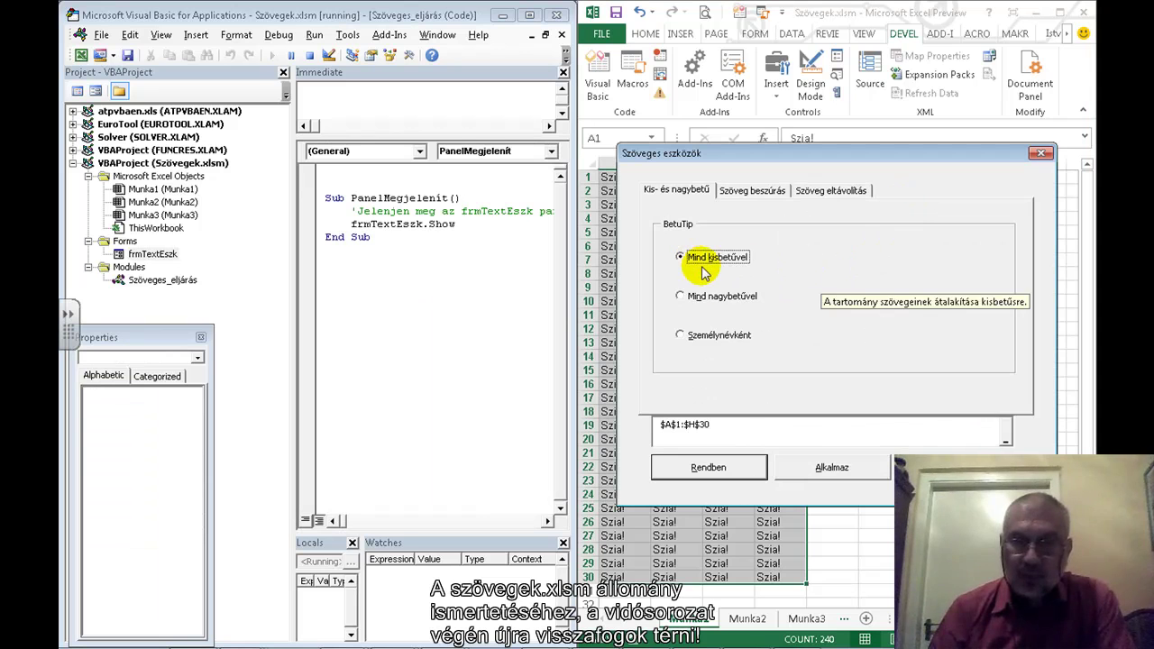
{"action": "left_click", "coordinate": [685, 303]}
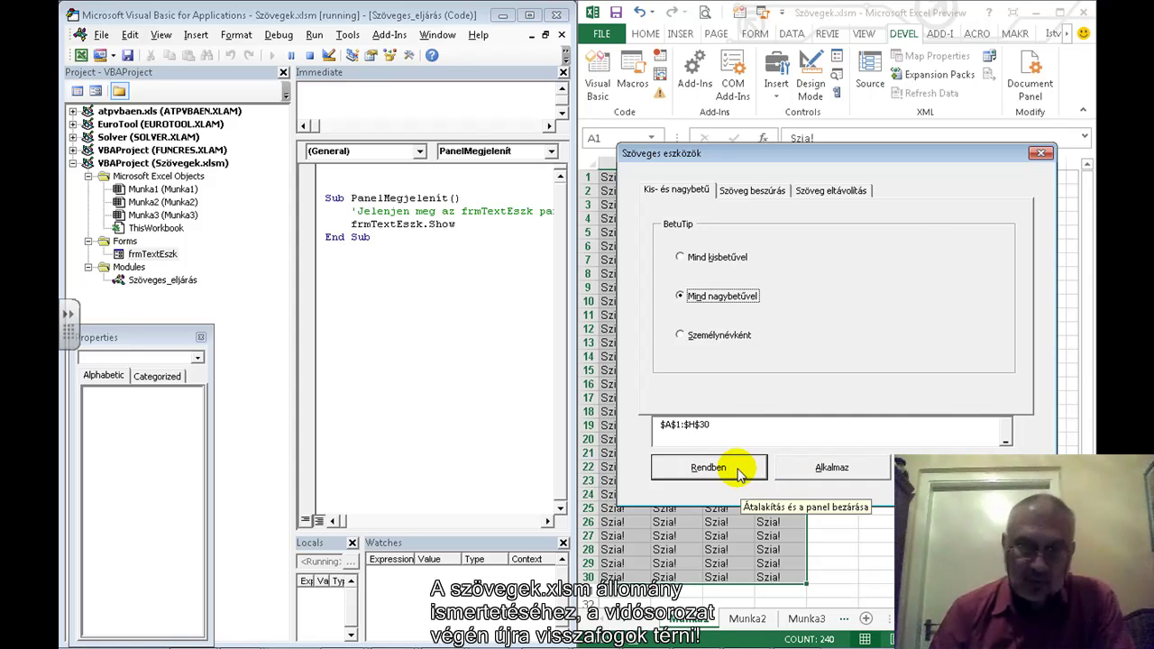
{"action": "left_click", "coordinate": [818, 469]}
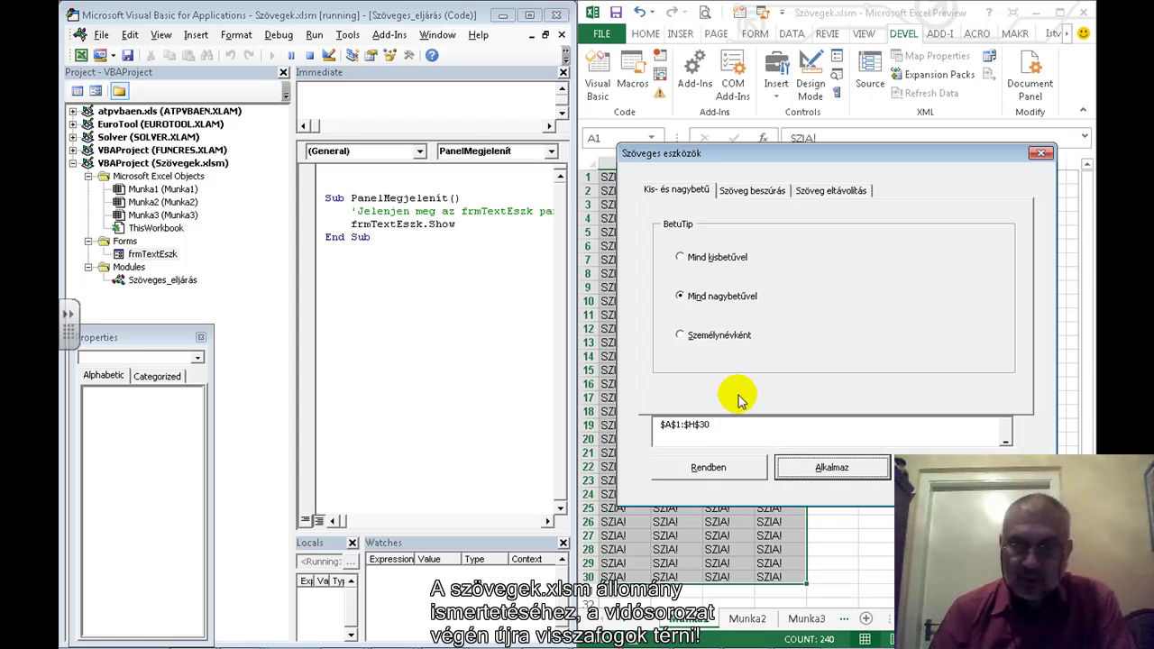
{"action": "left_click", "coordinate": [683, 260]}
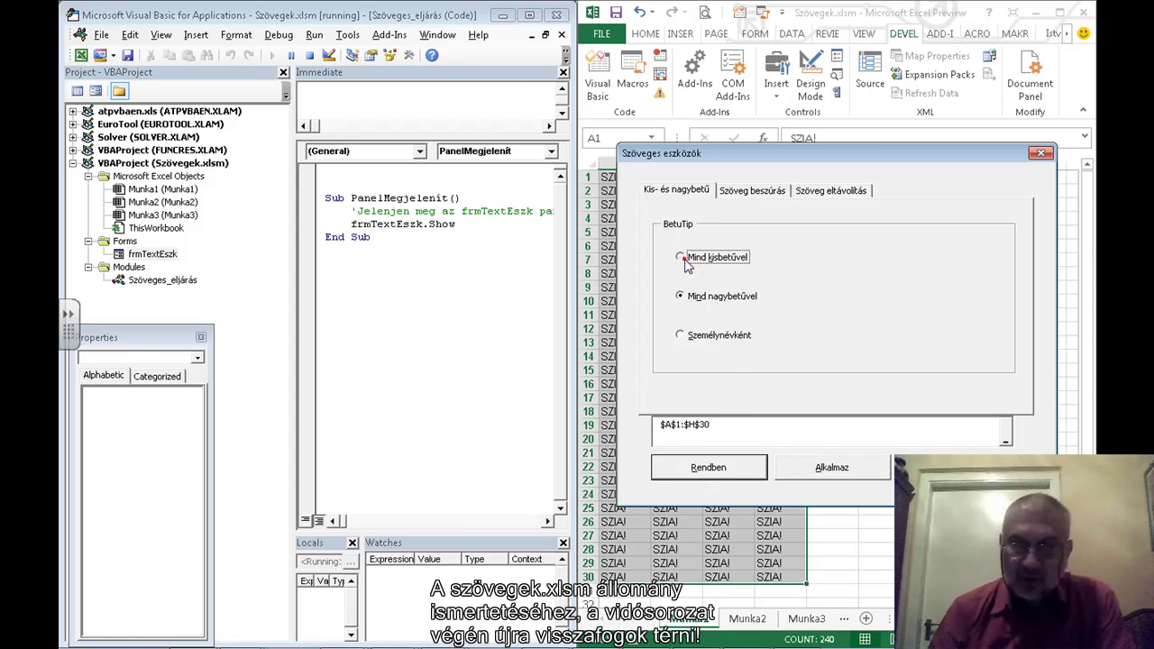
{"action": "left_click", "coordinate": [832, 469]}
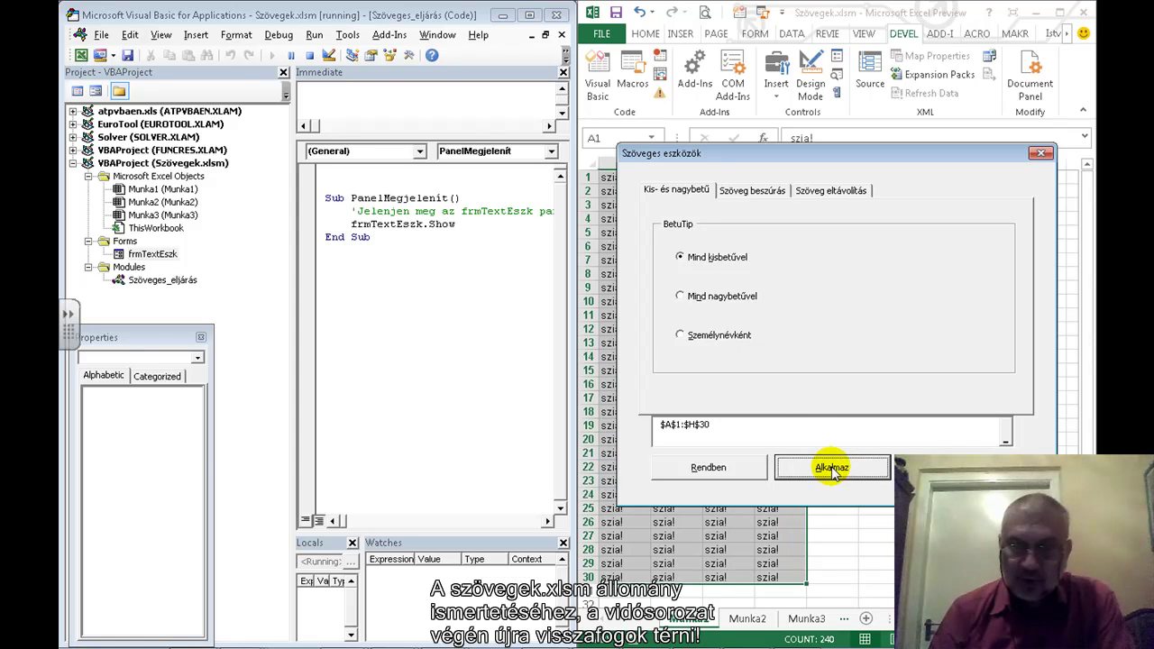
Apply proper case to the range and show the Szöveg eltávolítás options
{"action": "left_click", "coordinate": [681, 335]}
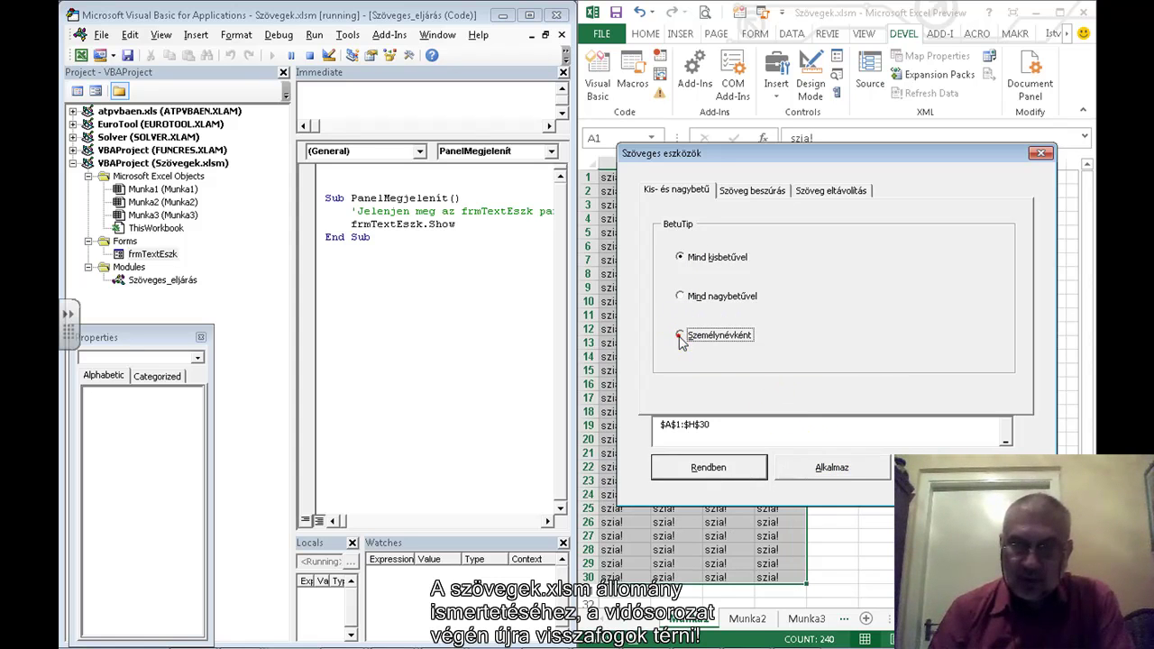
{"action": "left_click", "coordinate": [863, 467]}
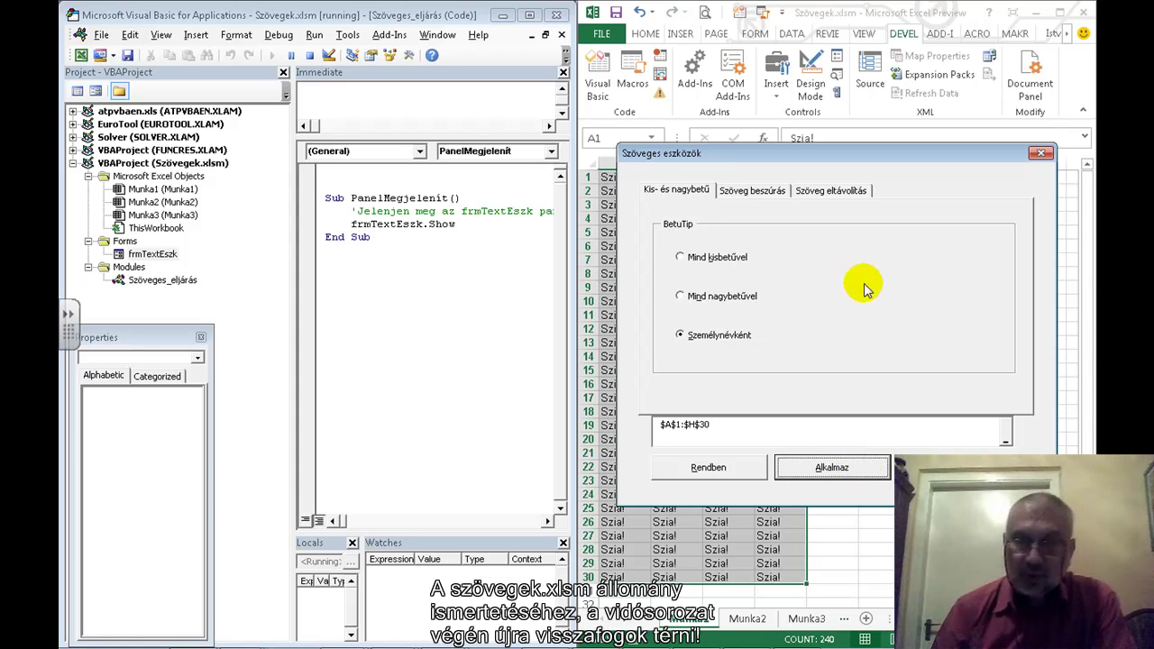
{"action": "left_click", "coordinate": [846, 191]}
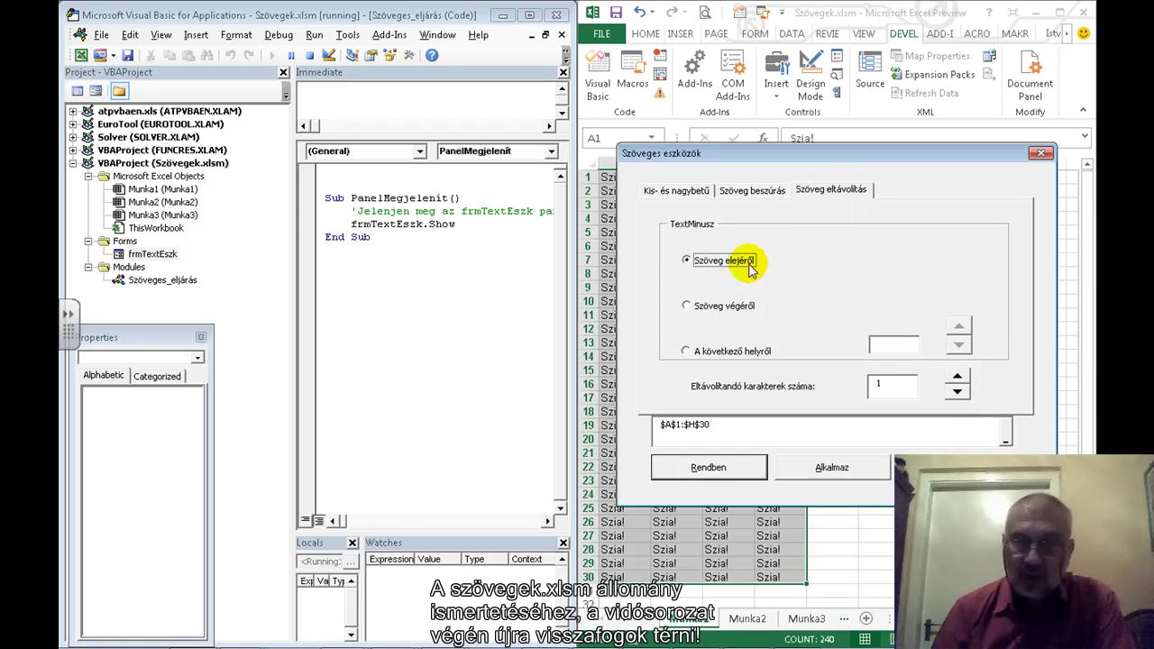
Remove one character from the end of each cell with Szöveg végéről, turning Szia! into Szia
{"action": "left_click", "coordinate": [716, 307]}
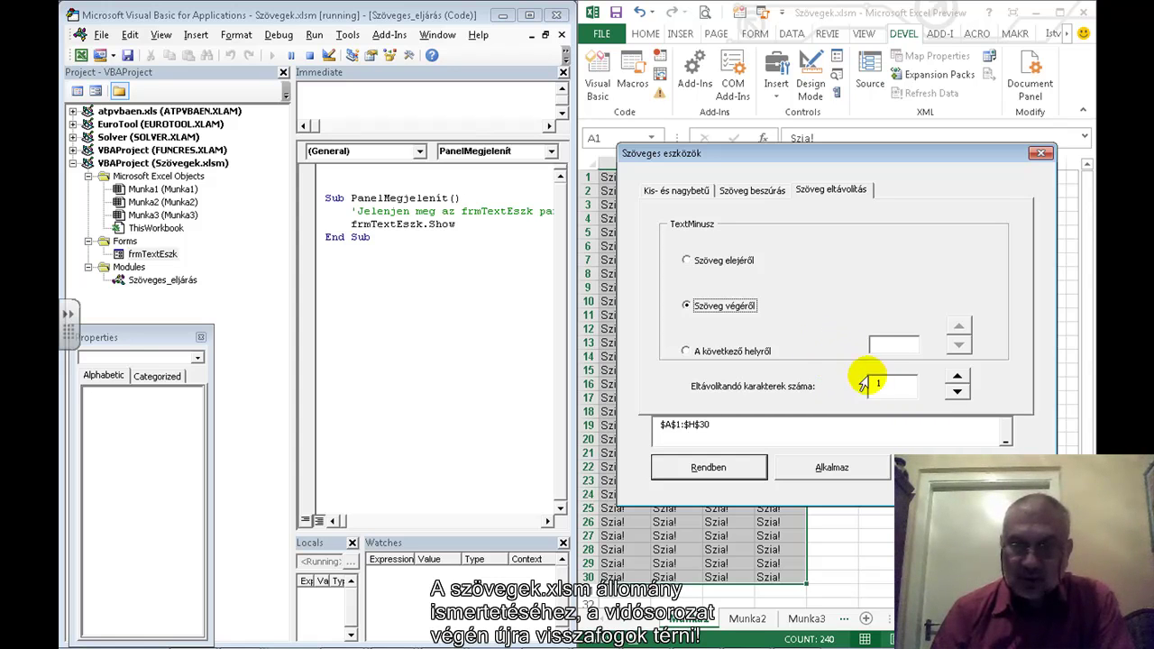
{"action": "left_click", "coordinate": [843, 470]}
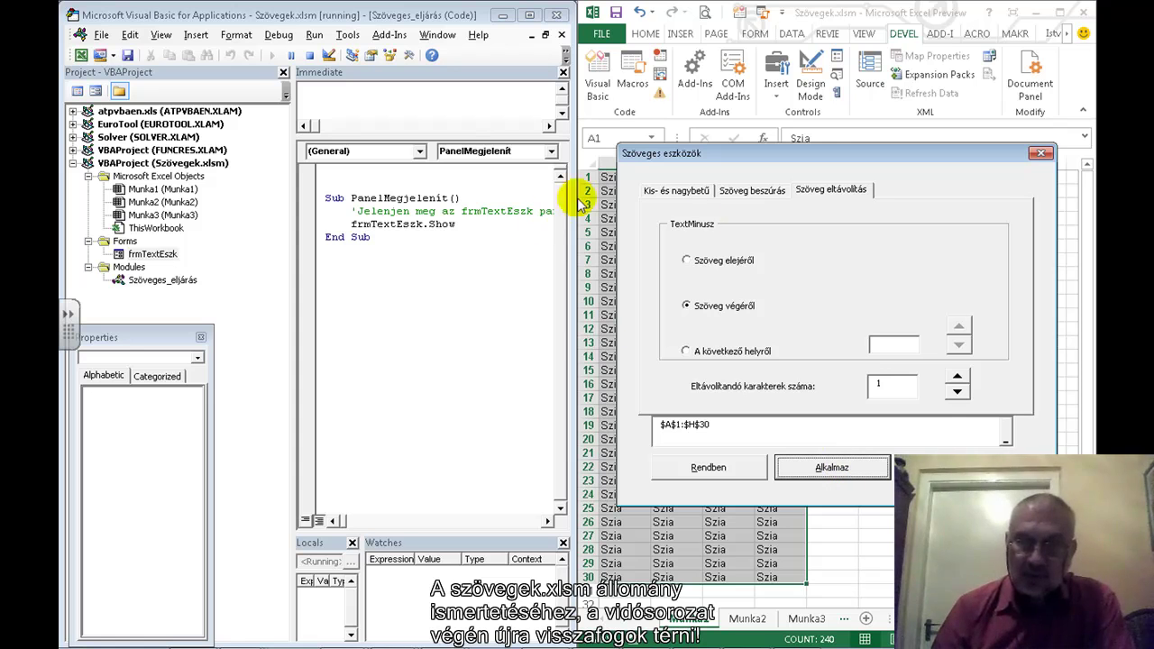
{"action": "left_click", "coordinate": [756, 194]}
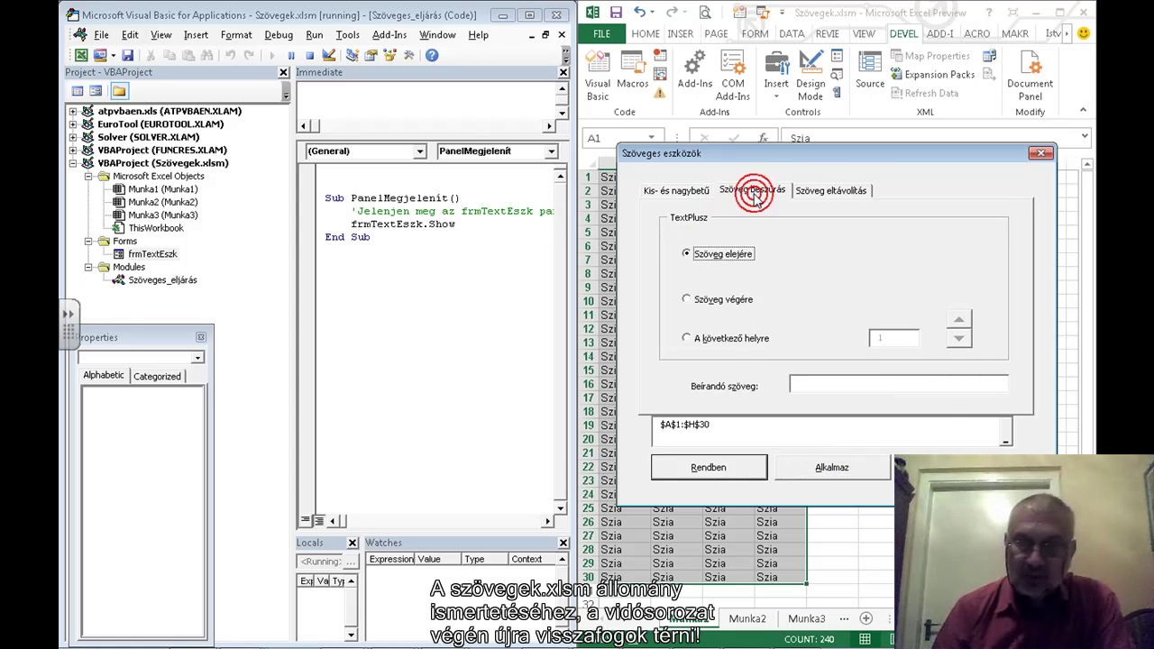
Append '?' with Szöveg végére so cells read Szia?, then close the panel
{"action": "left_click", "coordinate": [722, 307]}
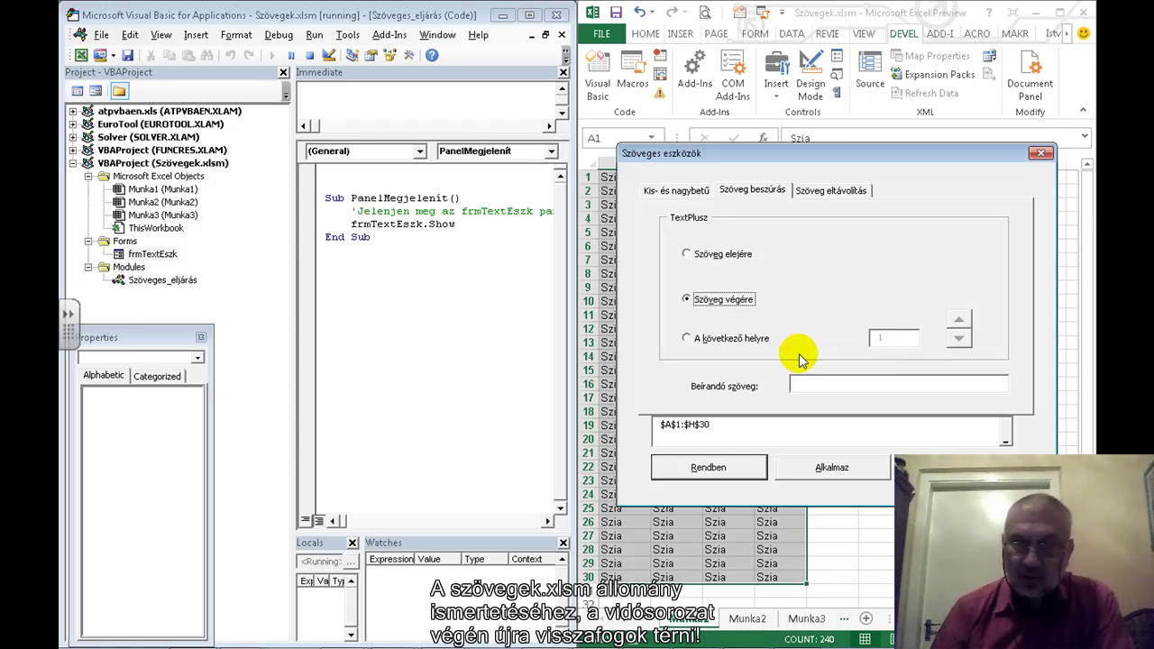
{"action": "left_click", "coordinate": [793, 386]}
{"action": "type", "text": "?"}
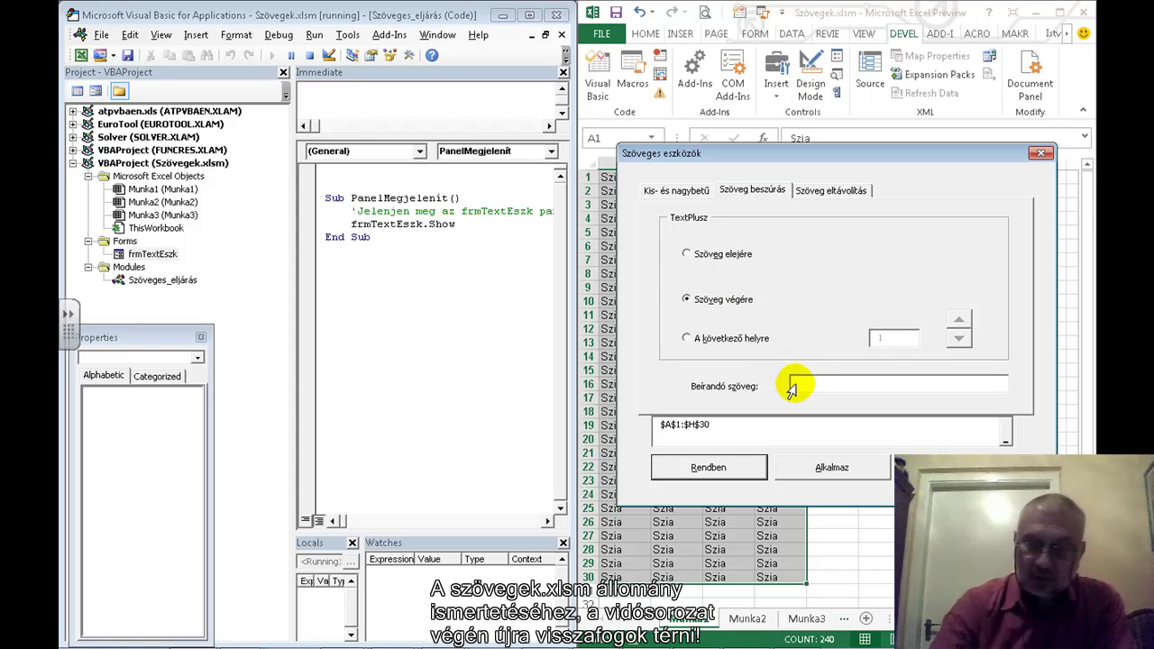
{"action": "left_click", "coordinate": [858, 467]}
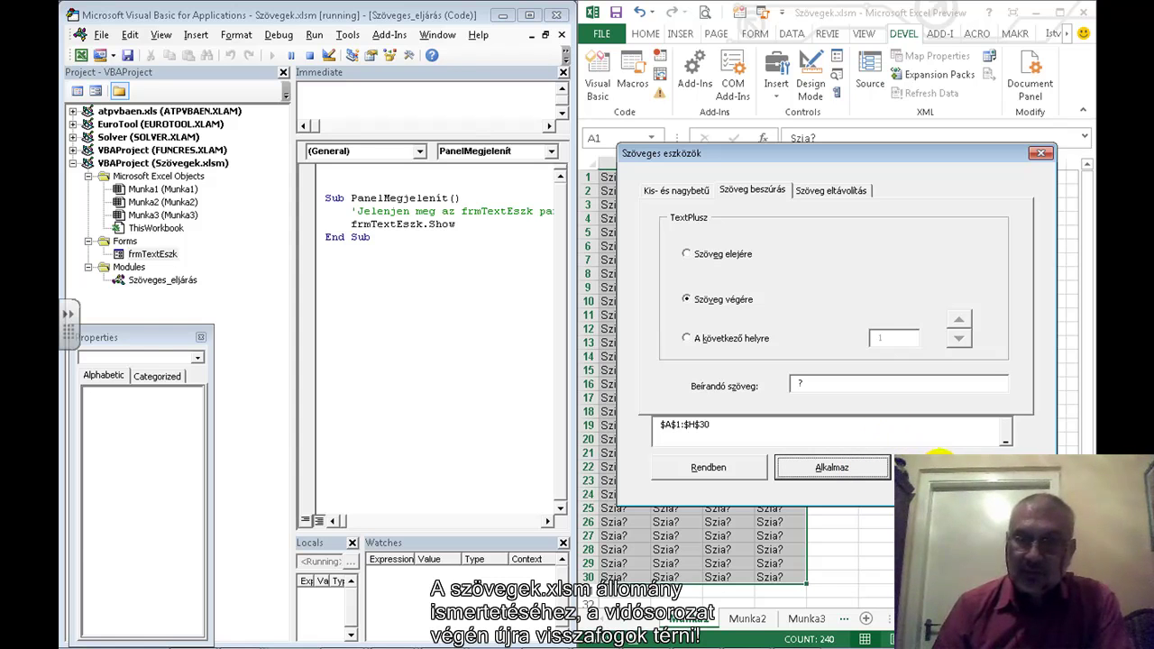
{"action": "key", "text": "Escape"}
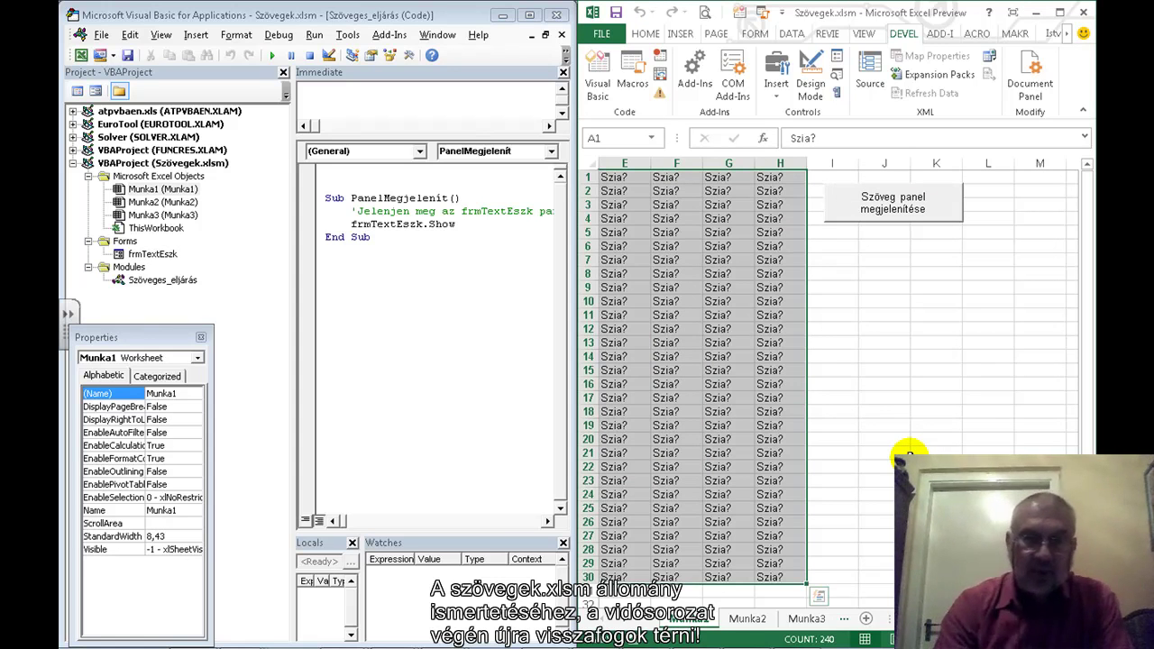
{"action": "left_click", "coordinate": [424, 333]}
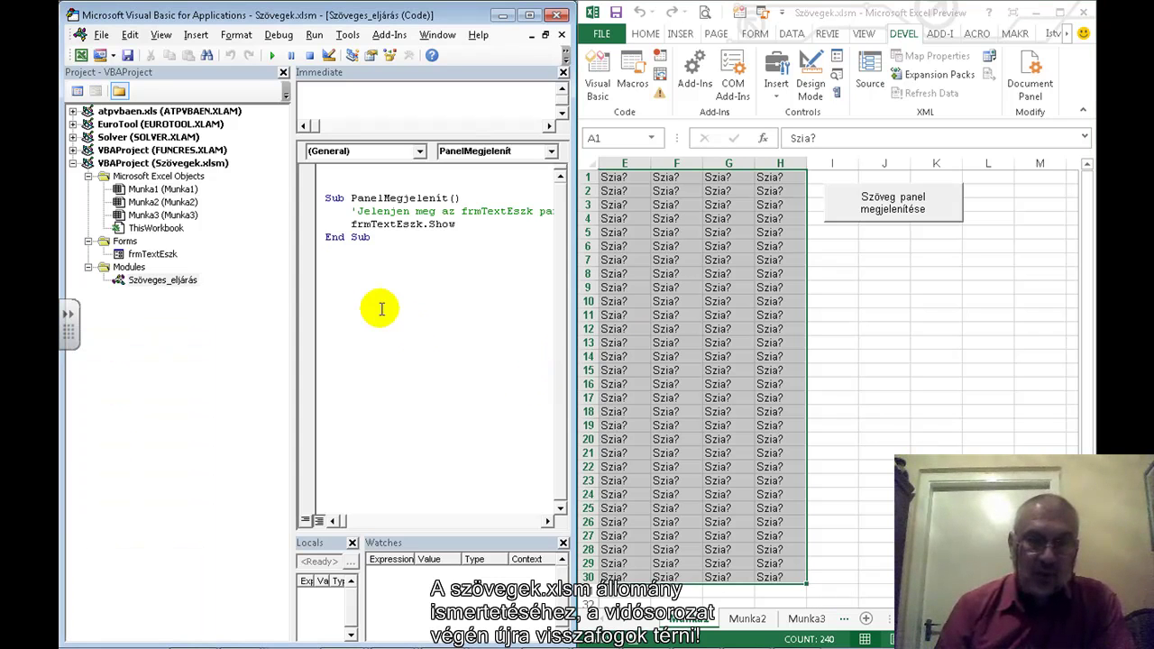
Open the frmTextEszk code showing UserForm_Initialize and maximize the VBA editor
{"action": "left_click", "coordinate": [165, 259]}
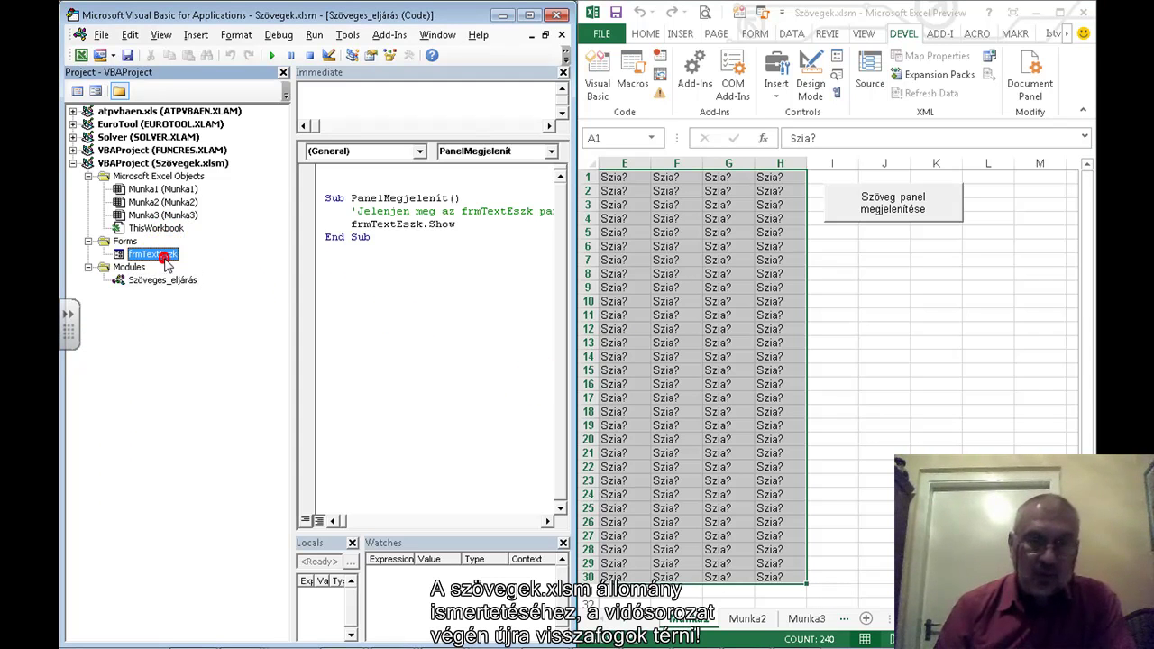
{"action": "double_click", "coordinate": [169, 259]}
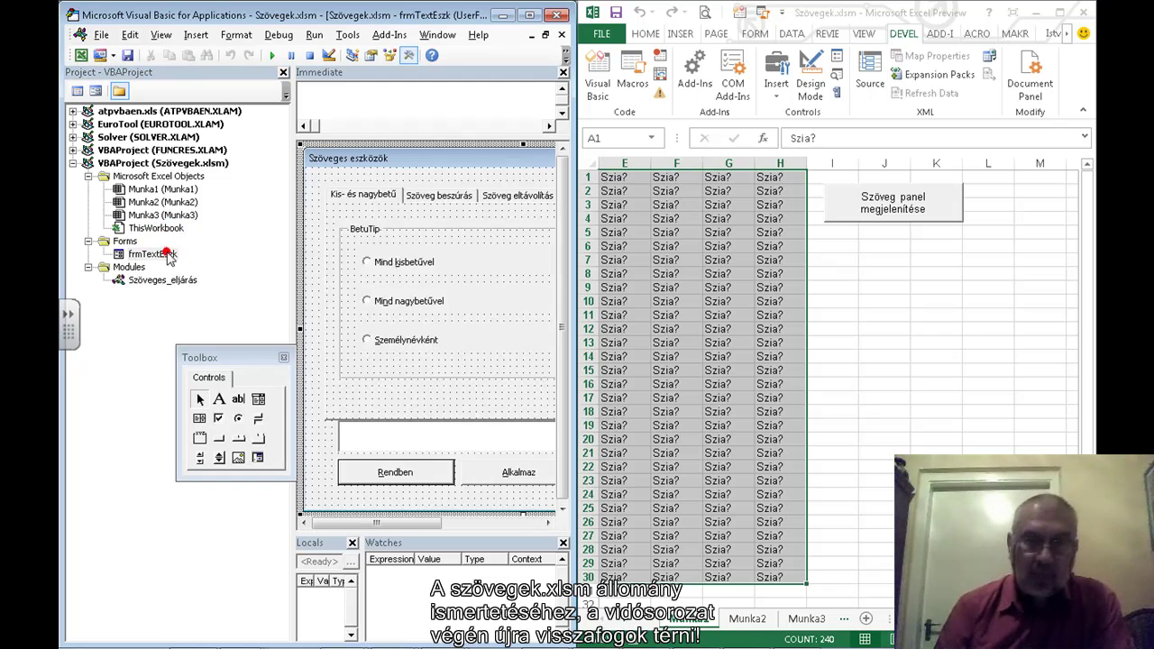
{"action": "right_click", "coordinate": [460, 283]}
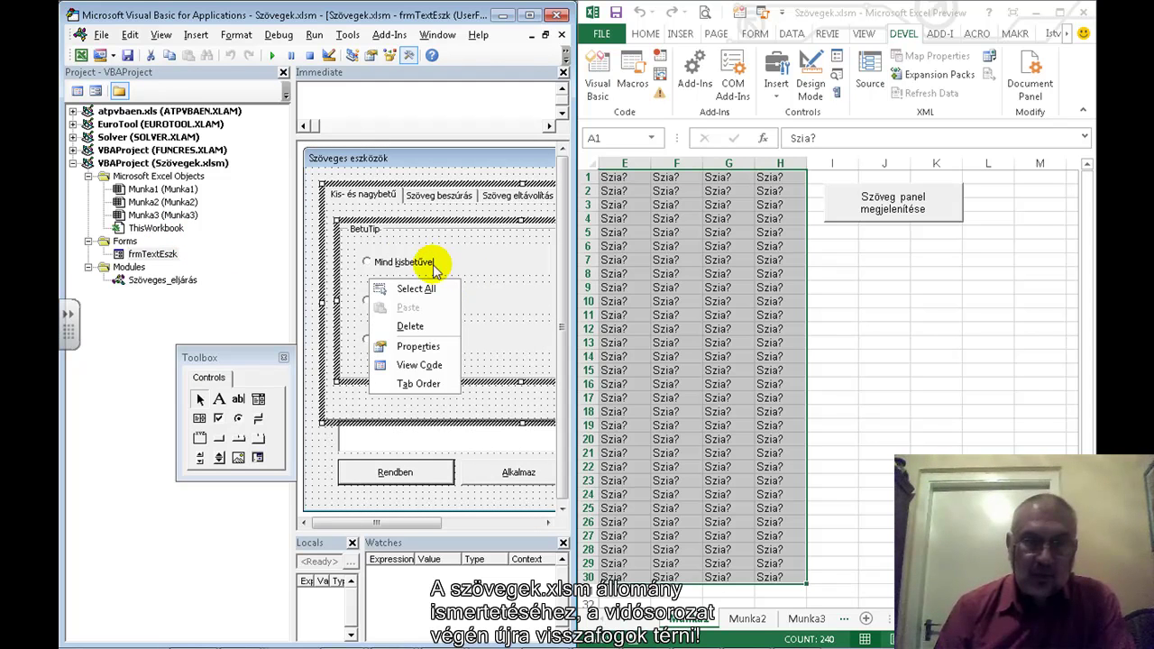
{"action": "left_click", "coordinate": [171, 252]}
{"action": "right_click", "coordinate": [162, 252]}
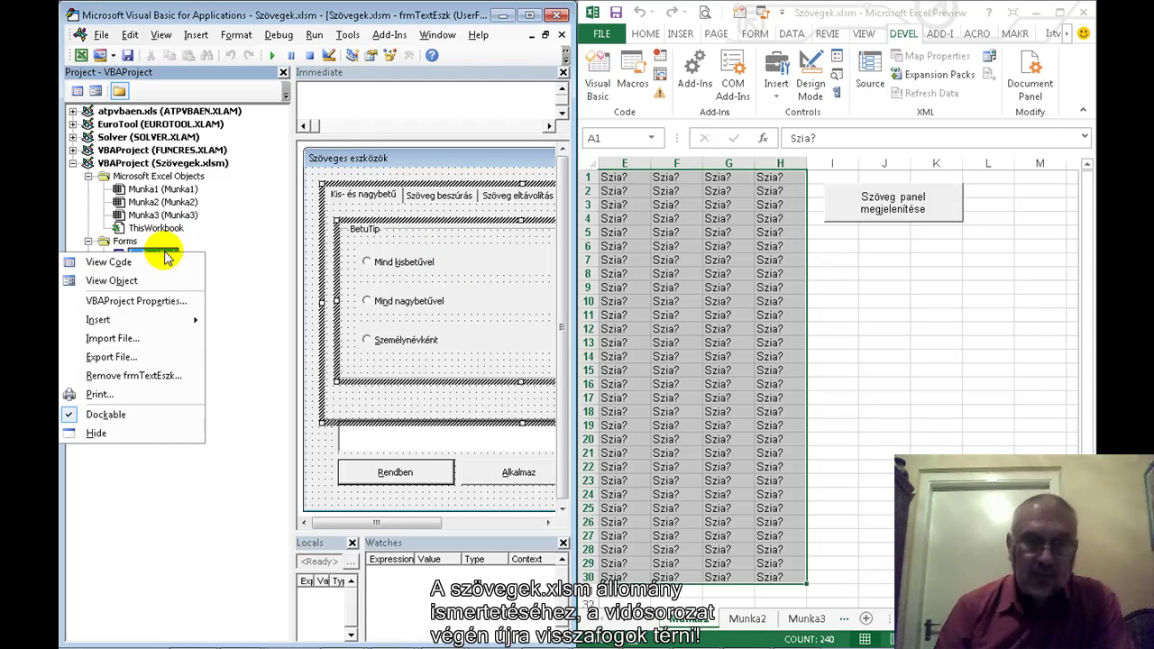
{"action": "left_click", "coordinate": [120, 261]}
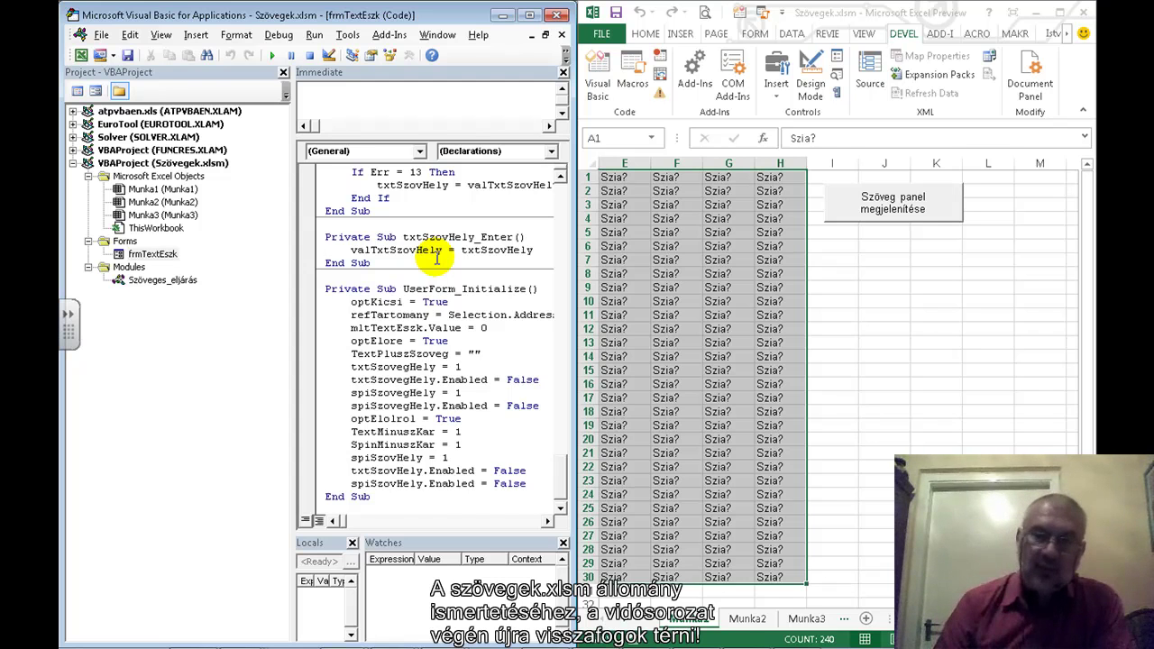
{"action": "left_click", "coordinate": [530, 15]}
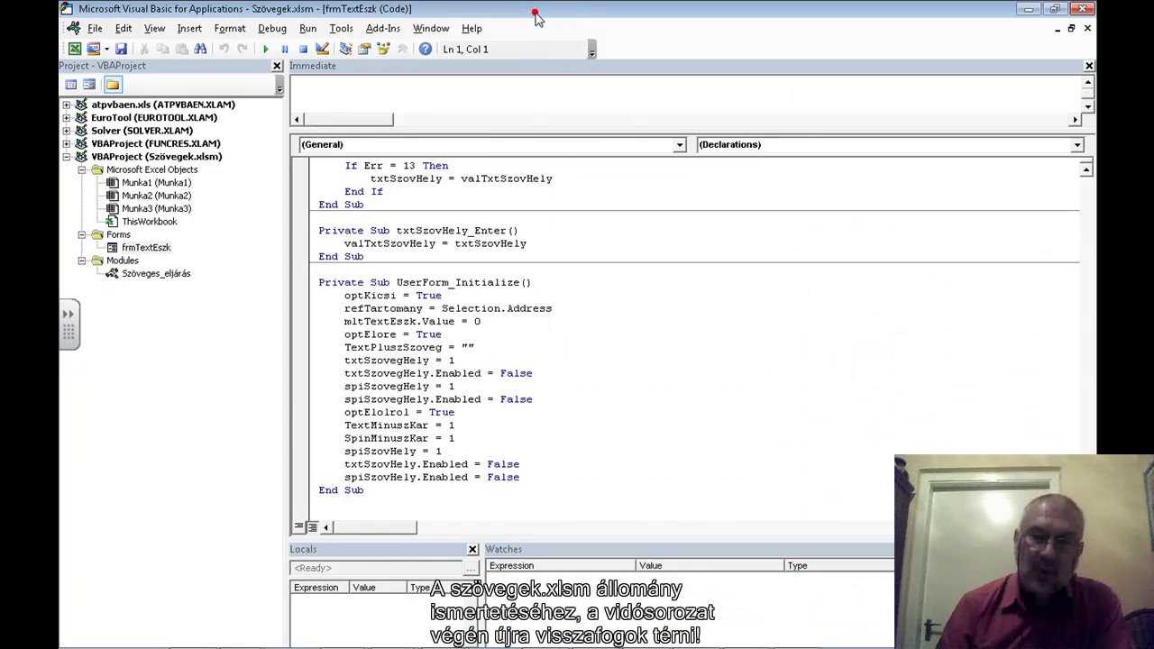
Reopen the frmTextEszk design and inspect its page container and case-conversion option buttons
{"action": "right_click", "coordinate": [161, 245]}
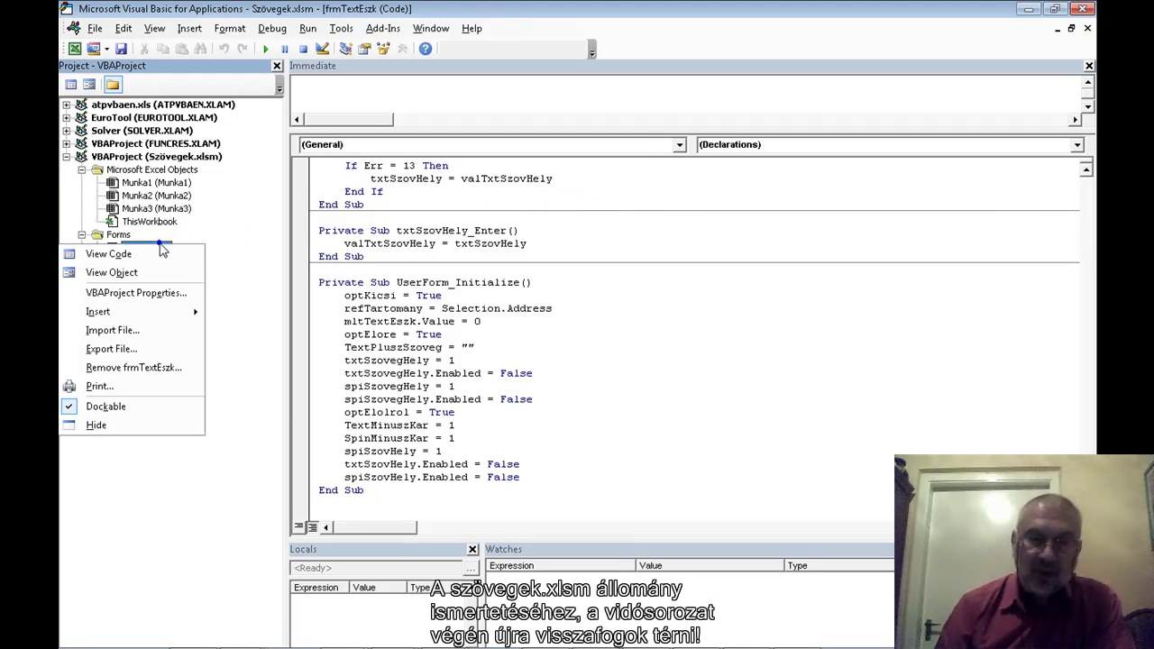
{"action": "left_click", "coordinate": [122, 272]}
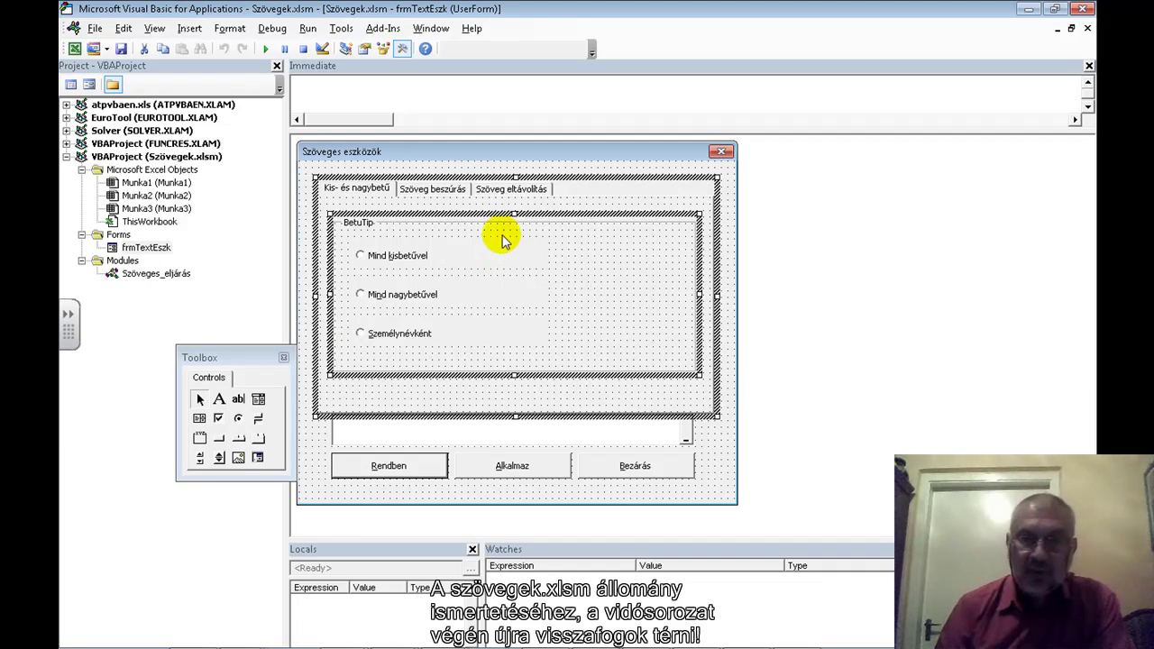
{"action": "left_click", "coordinate": [380, 192]}
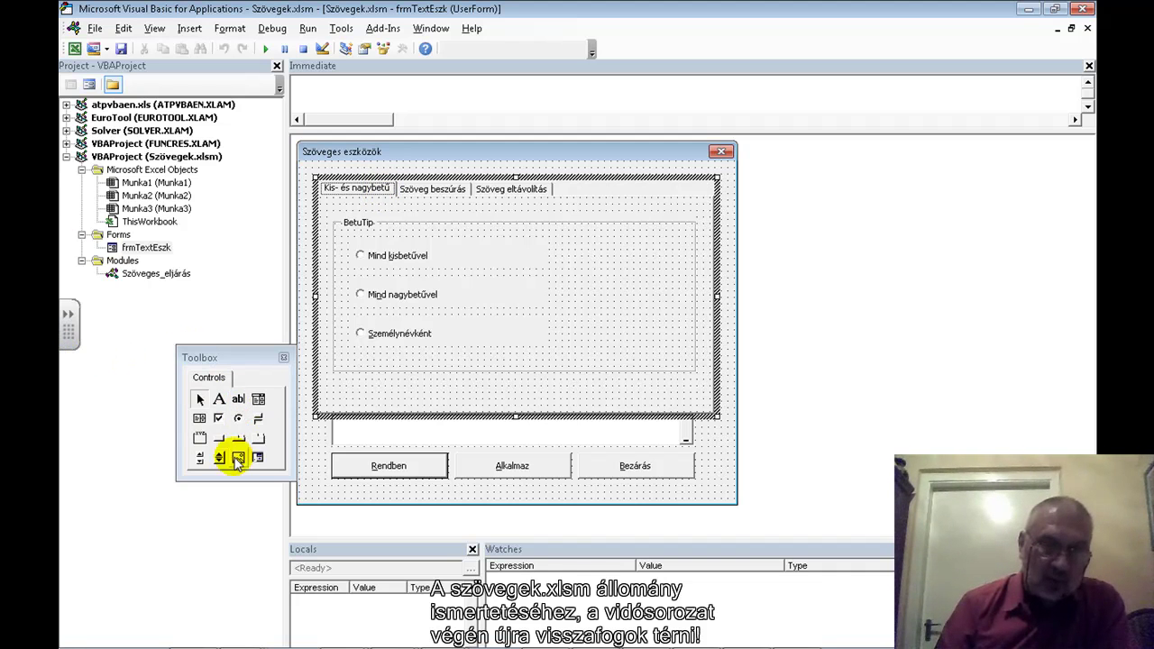
{"action": "left_click", "coordinate": [402, 260]}
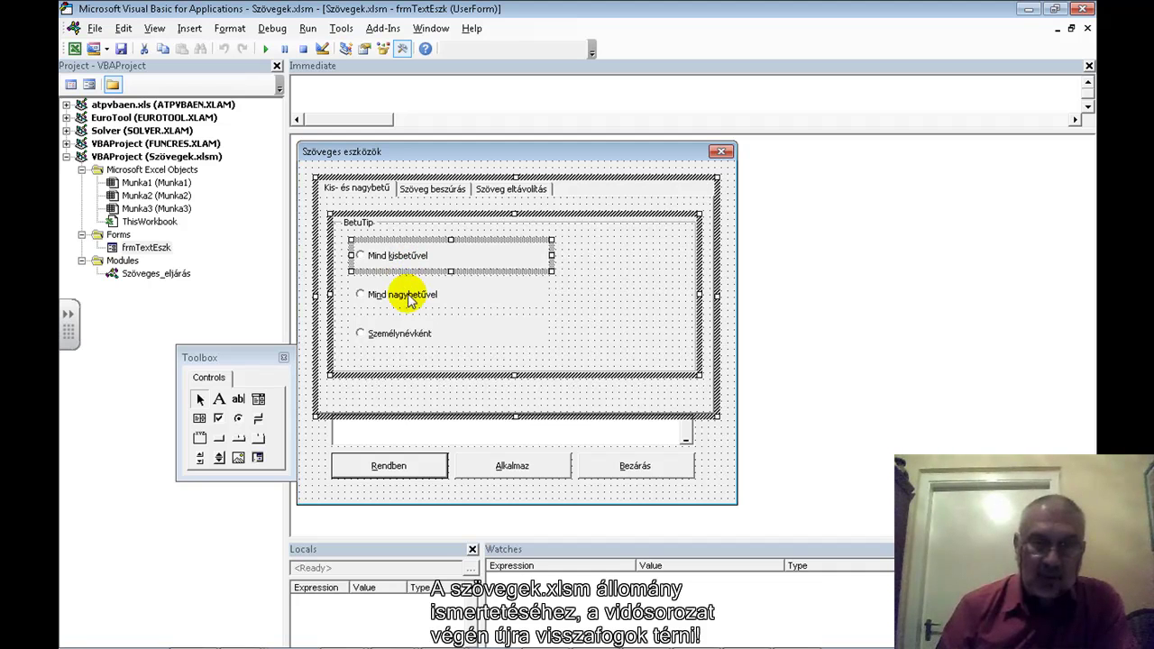
{"action": "left_click", "coordinate": [409, 295]}
{"action": "left_click", "coordinate": [404, 336]}
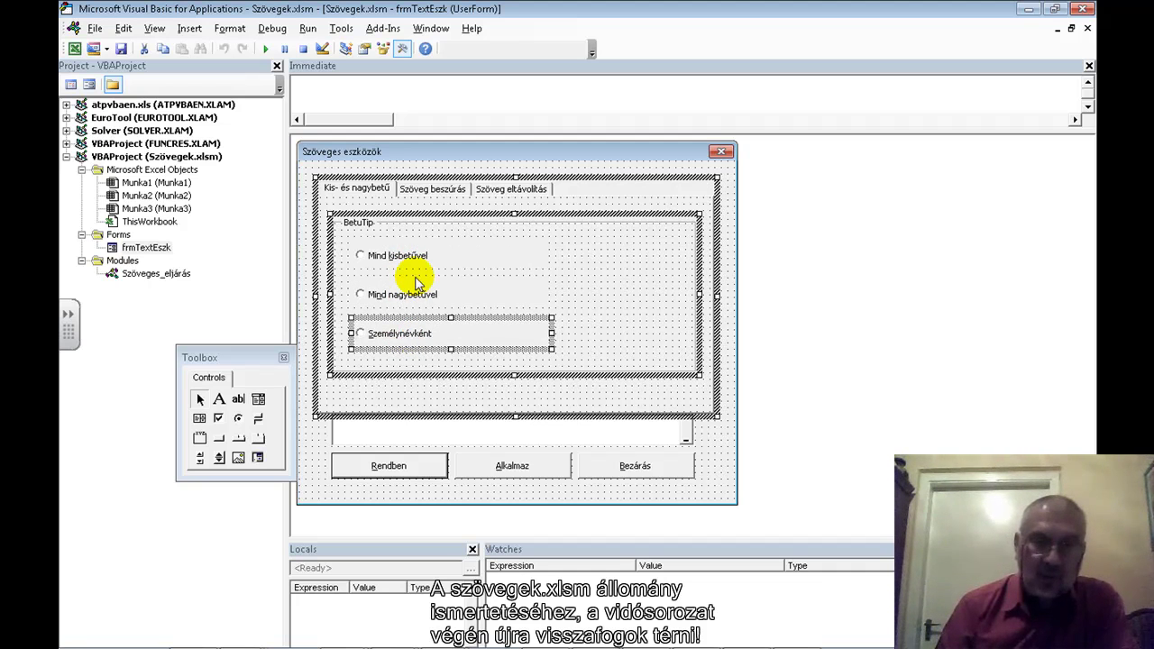
Inspect the insertion and removal pages, spinners, and Rendben, Alkalmaz, Bezárás buttons, then view the code
{"action": "left_click", "coordinate": [427, 194]}
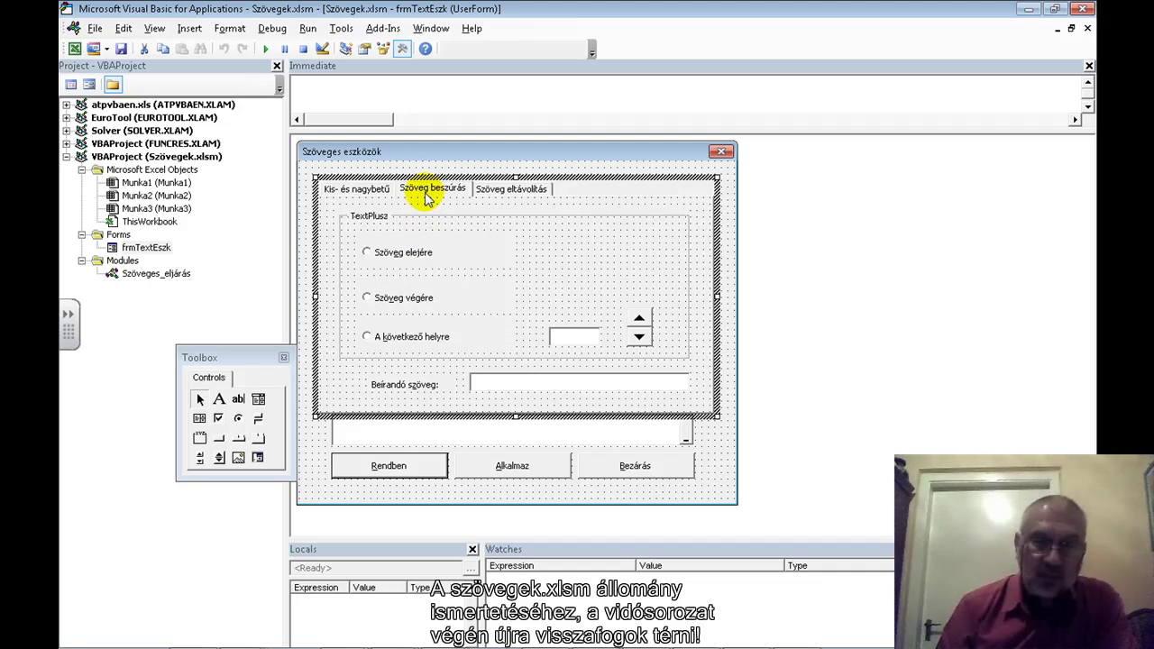
{"action": "left_click", "coordinate": [513, 196]}
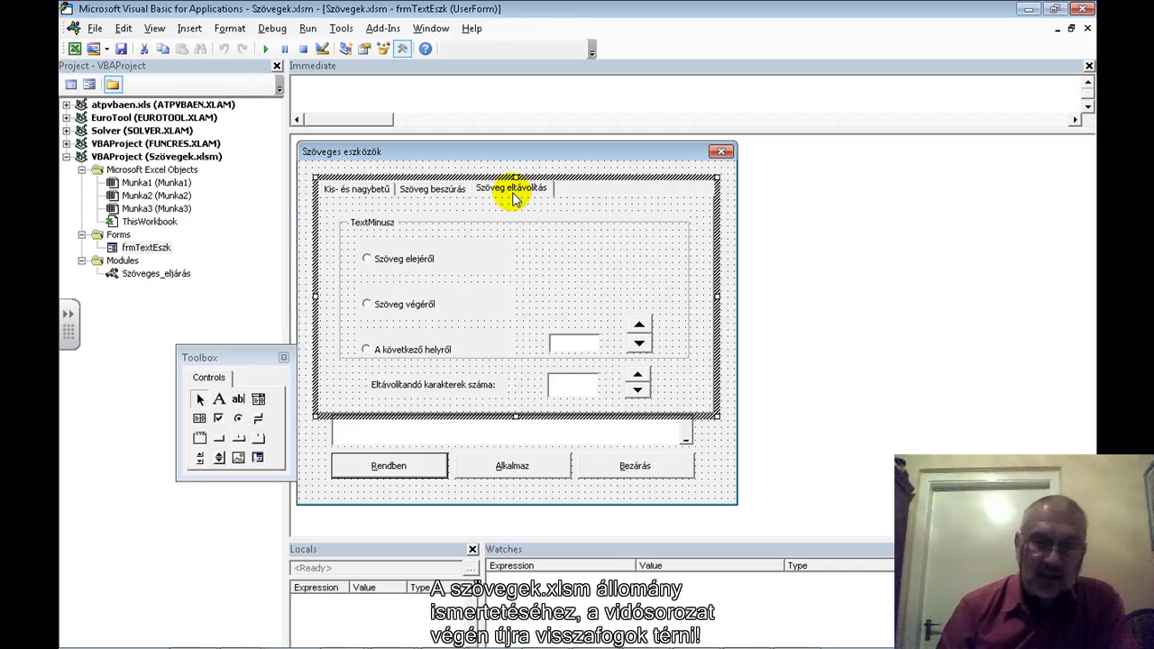
{"action": "left_click", "coordinate": [636, 345]}
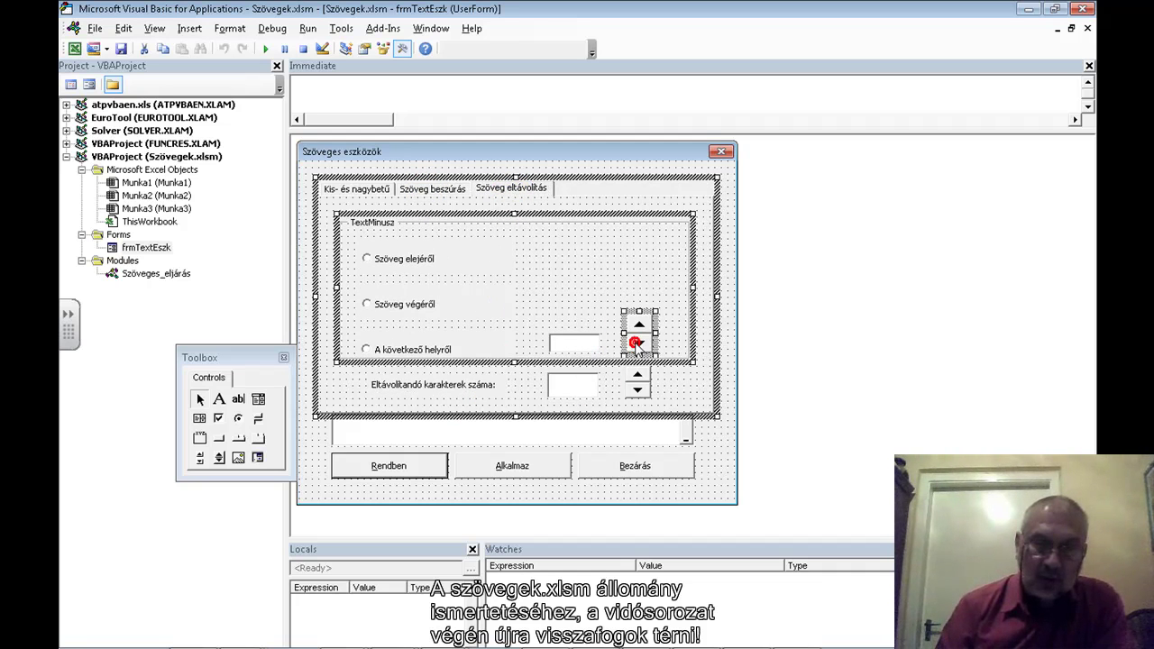
{"action": "left_click", "coordinate": [637, 383]}
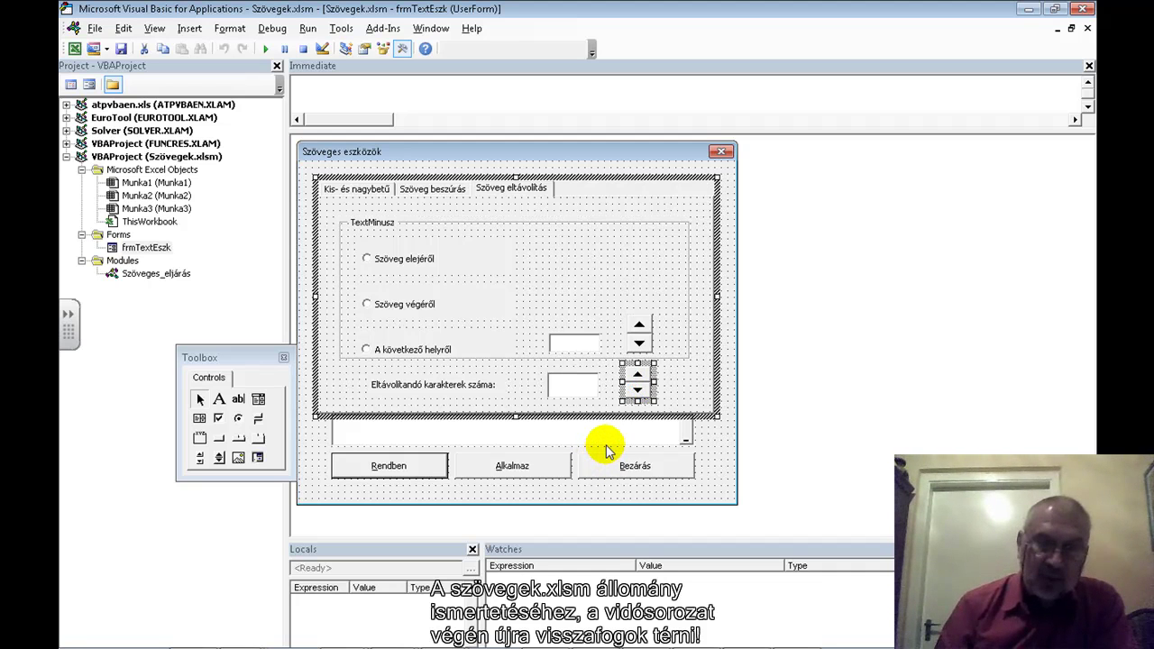
{"action": "left_click", "coordinate": [406, 472]}
{"action": "left_click", "coordinate": [503, 473]}
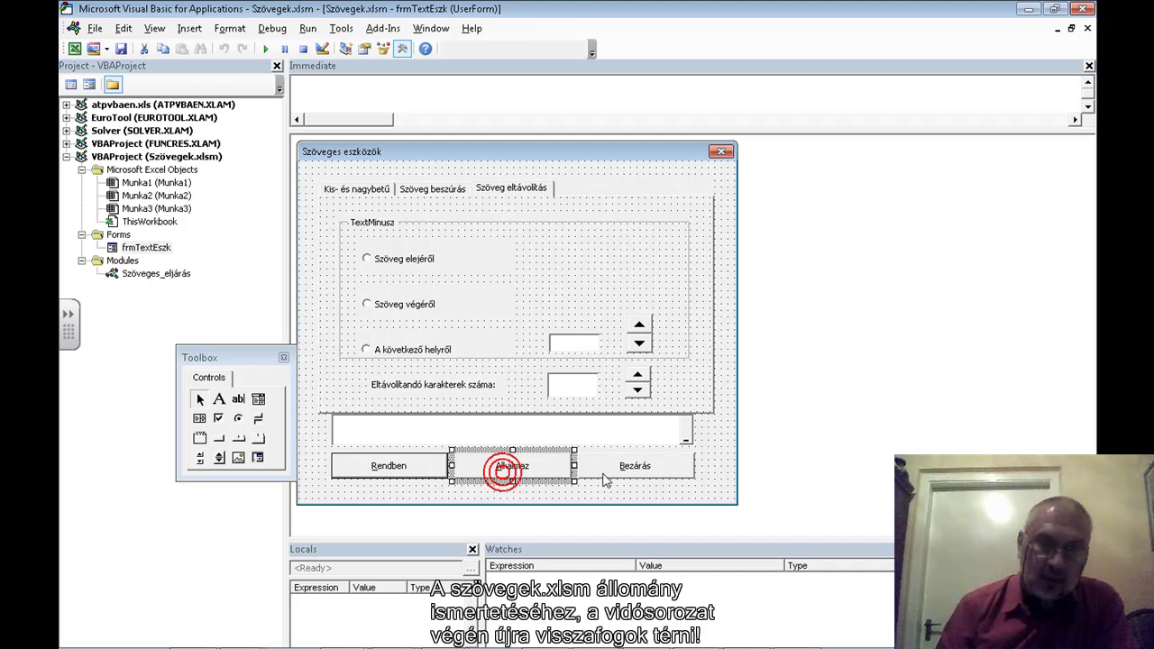
{"action": "left_click", "coordinate": [634, 471]}
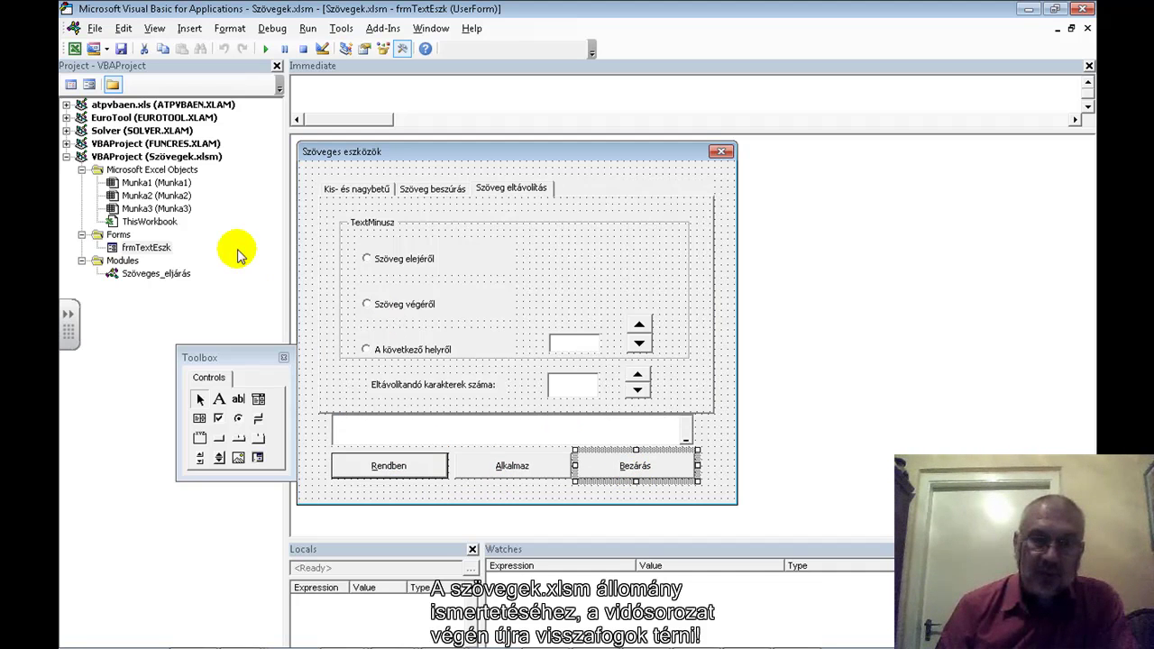
{"action": "right_click", "coordinate": [138, 251]}
{"action": "left_click", "coordinate": [126, 258]}
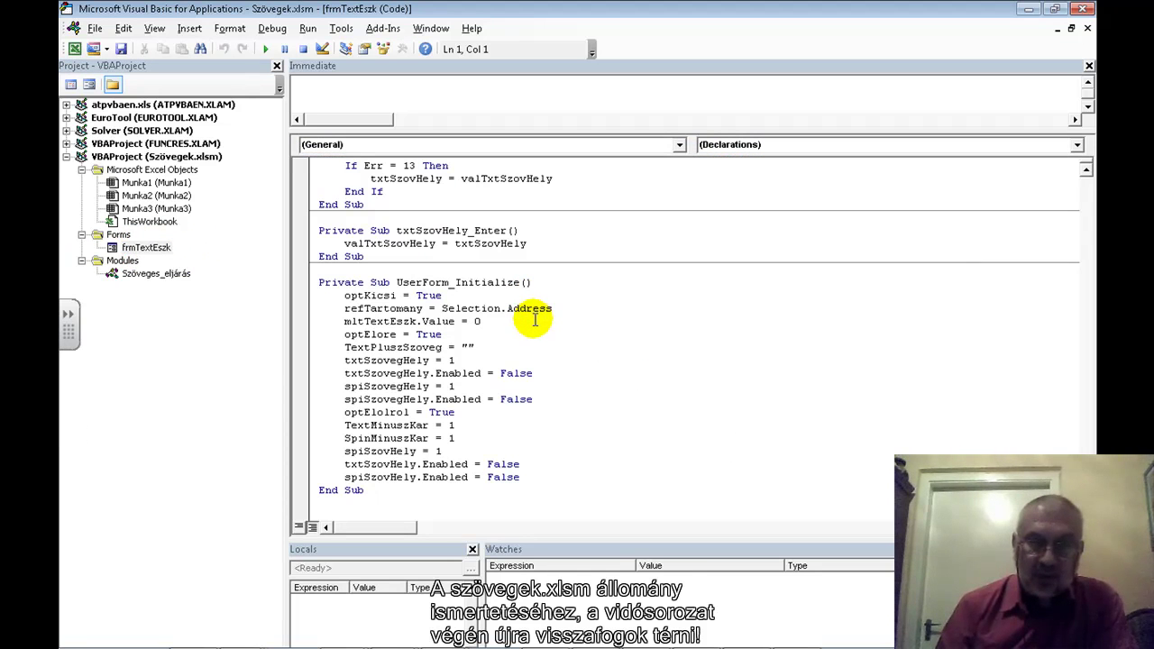
{"action": "scroll", "coordinate": [514, 299], "scroll_direction": "up", "scroll_amount": 1}
{"action": "scroll", "coordinate": [514, 300], "scroll_direction": "up", "scroll_amount": 2}
{"action": "scroll", "coordinate": [514, 297], "scroll_direction": "up", "scroll_amount": 3}
{"action": "scroll", "coordinate": [514, 299], "scroll_direction": "up", "scroll_amount": 4}
{"action": "scroll", "coordinate": [514, 299], "scroll_direction": "up", "scroll_amount": 5}
{"action": "scroll", "coordinate": [514, 299], "scroll_direction": "up", "scroll_amount": 3}
{"action": "scroll", "coordinate": [514, 299], "scroll_direction": "up", "scroll_amount": 4}
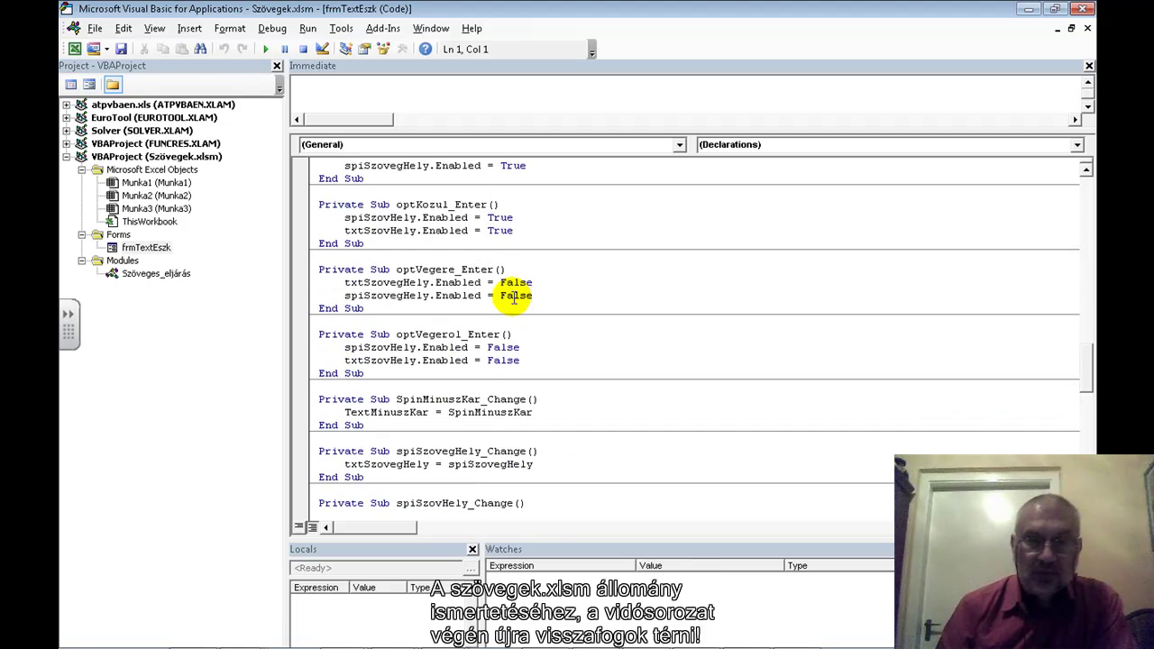
{"action": "scroll", "coordinate": [514, 298], "scroll_direction": "up", "scroll_amount": 5}
{"action": "scroll", "coordinate": [514, 297], "scroll_direction": "up", "scroll_amount": 4}
{"action": "scroll", "coordinate": [514, 298], "scroll_direction": "up", "scroll_amount": 2}
{"action": "scroll", "coordinate": [514, 297], "scroll_direction": "up", "scroll_amount": 1}
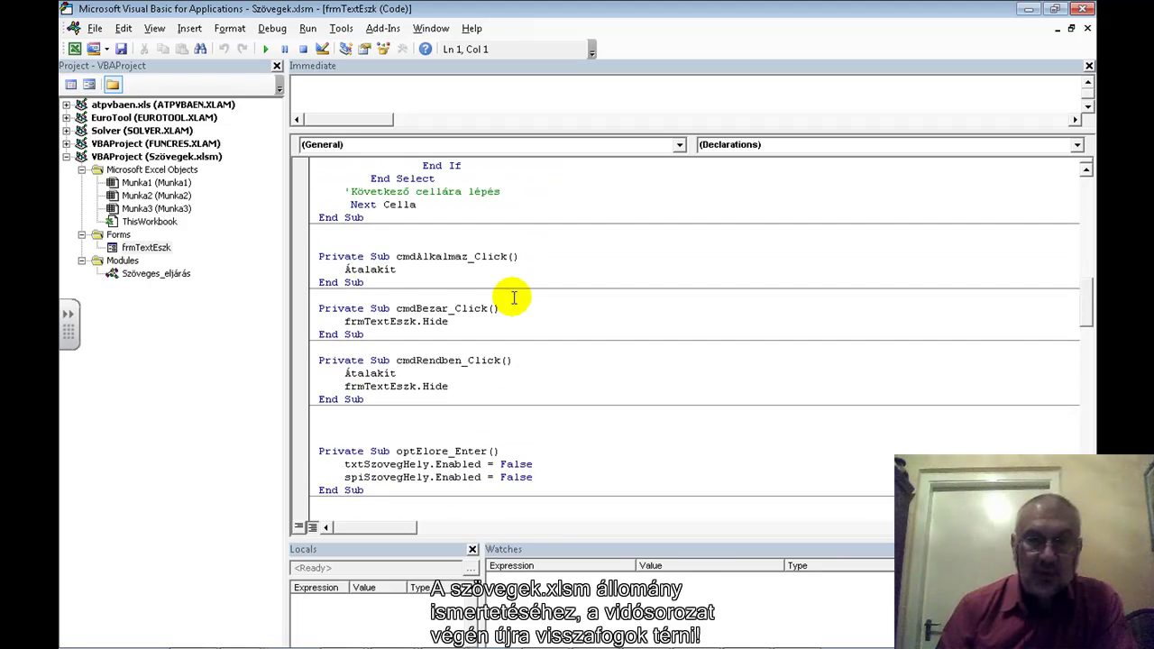
{"action": "scroll", "coordinate": [514, 298], "scroll_direction": "up", "scroll_amount": 3}
{"action": "scroll", "coordinate": [514, 297], "scroll_direction": "up", "scroll_amount": 5}
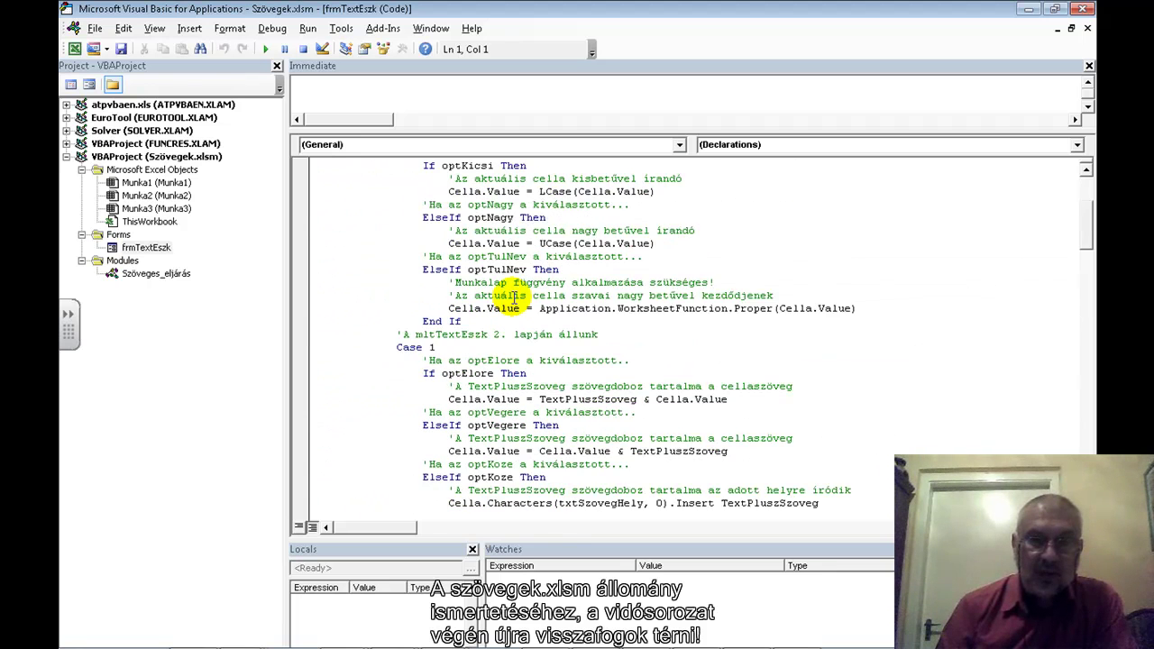
{"action": "scroll", "coordinate": [516, 298], "scroll_direction": "up", "scroll_amount": 5}
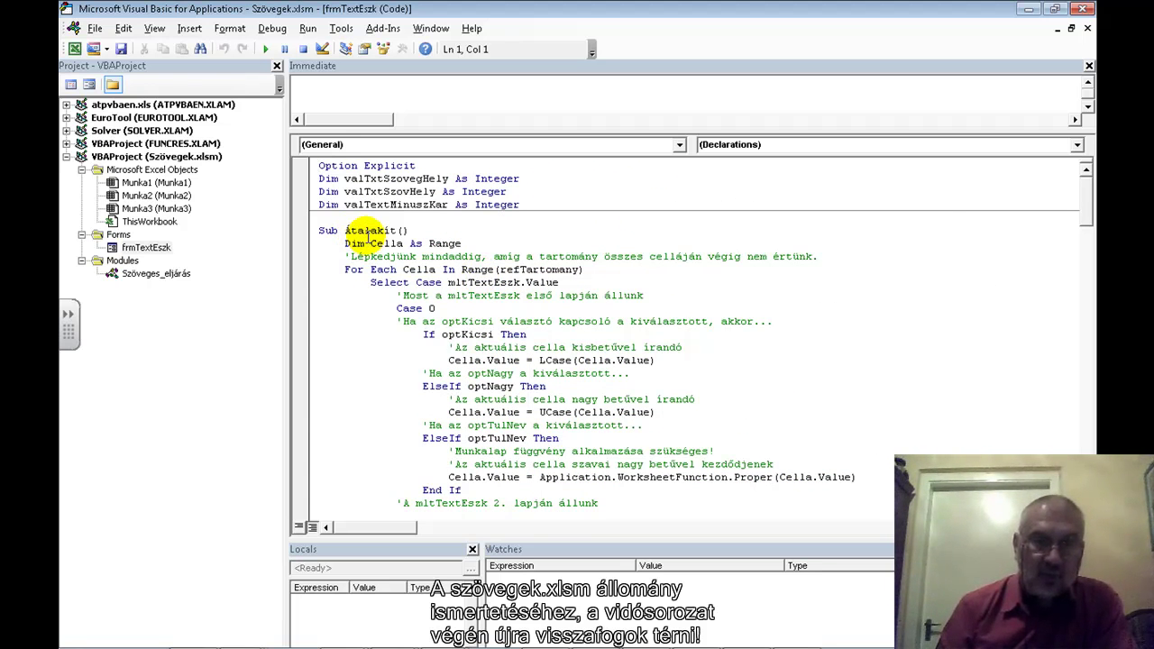
{"action": "scroll", "coordinate": [368, 234], "scroll_direction": "down", "scroll_amount": 2}
{"action": "scroll", "coordinate": [368, 236], "scroll_direction": "up", "scroll_amount": 2}
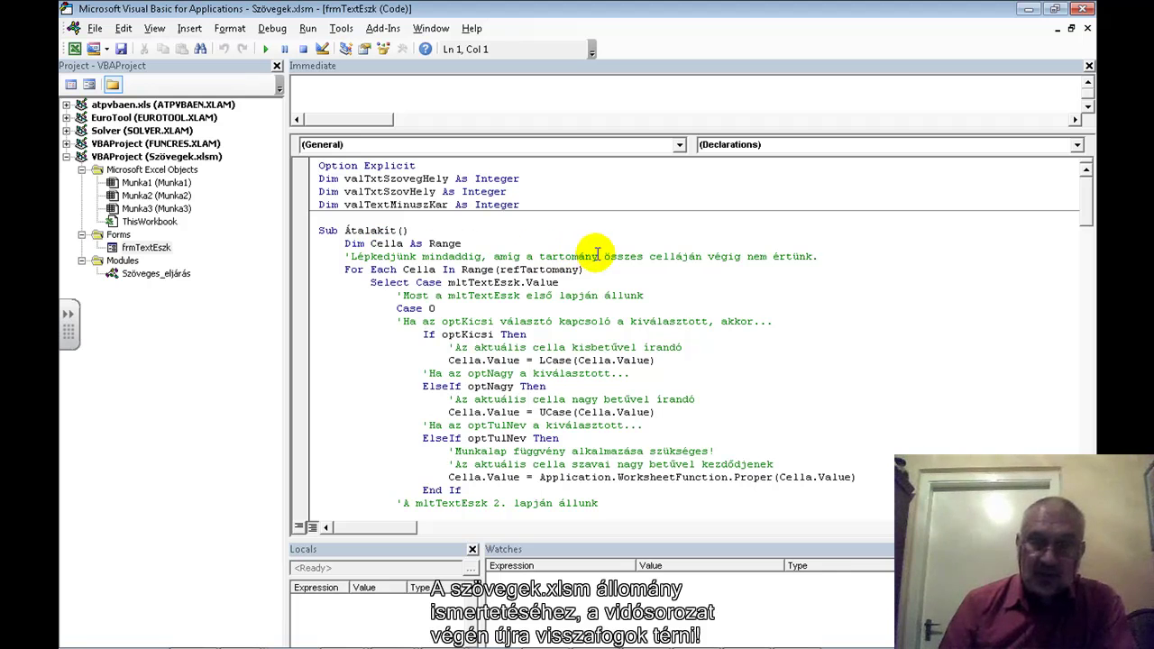
{"action": "scroll", "coordinate": [648, 260], "scroll_direction": "down", "scroll_amount": 1}
{"action": "scroll", "coordinate": [647, 259], "scroll_direction": "down", "scroll_amount": 1}
{"action": "scroll", "coordinate": [645, 260], "scroll_direction": "down", "scroll_amount": 1}
{"action": "scroll", "coordinate": [643, 260], "scroll_direction": "down", "scroll_amount": 1}
{"action": "scroll", "coordinate": [643, 261], "scroll_direction": "down", "scroll_amount": 2}
{"action": "scroll", "coordinate": [642, 261], "scroll_direction": "down", "scroll_amount": 1}
{"action": "scroll", "coordinate": [643, 261], "scroll_direction": "down", "scroll_amount": 3}
{"action": "scroll", "coordinate": [643, 261], "scroll_direction": "down", "scroll_amount": 2}
{"action": "scroll", "coordinate": [643, 261], "scroll_direction": "down", "scroll_amount": 2}
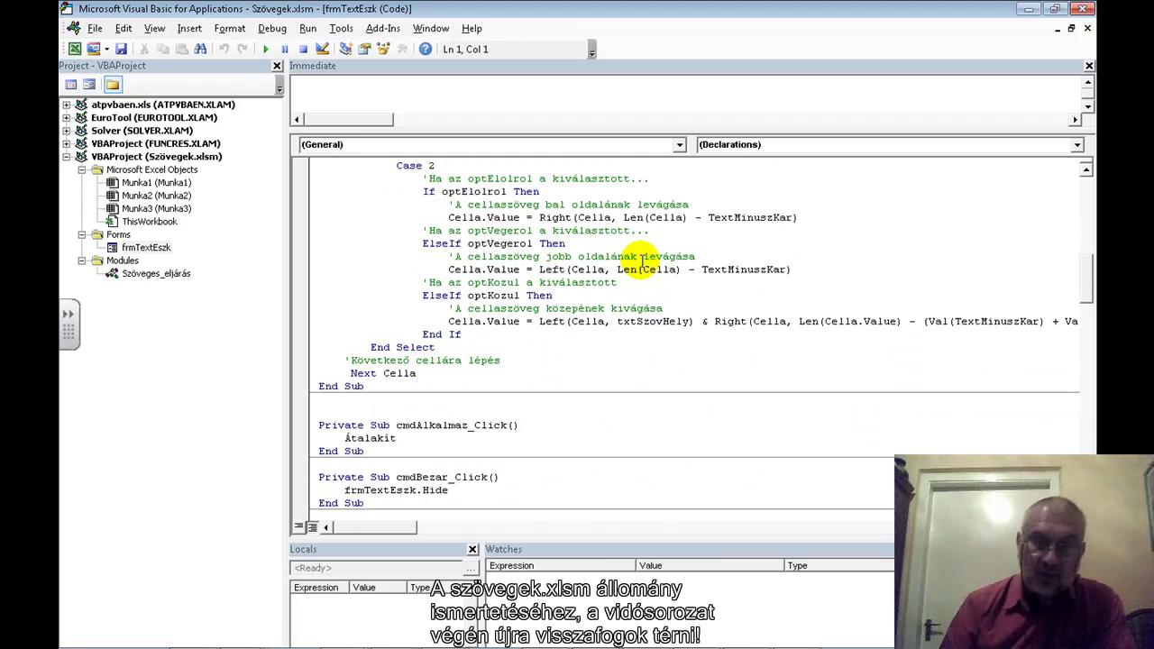
{"action": "scroll", "coordinate": [642, 262], "scroll_direction": "down", "scroll_amount": 1}
{"action": "scroll", "coordinate": [640, 262], "scroll_direction": "down", "scroll_amount": 1}
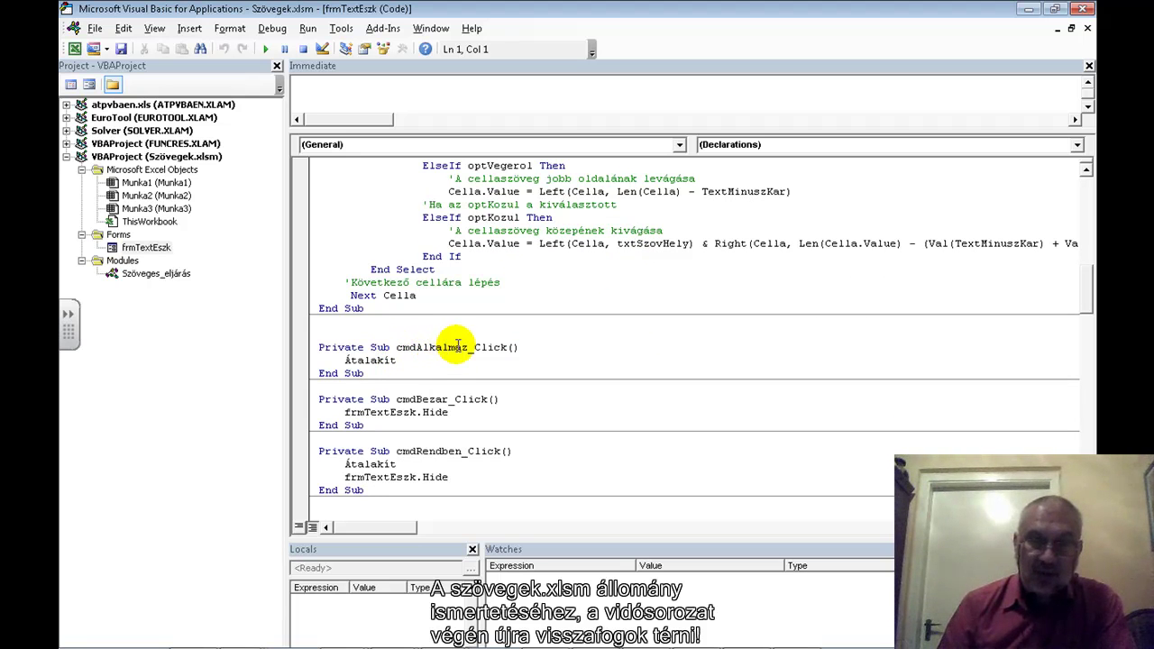
{"action": "scroll", "coordinate": [438, 366], "scroll_direction": "down", "scroll_amount": 1}
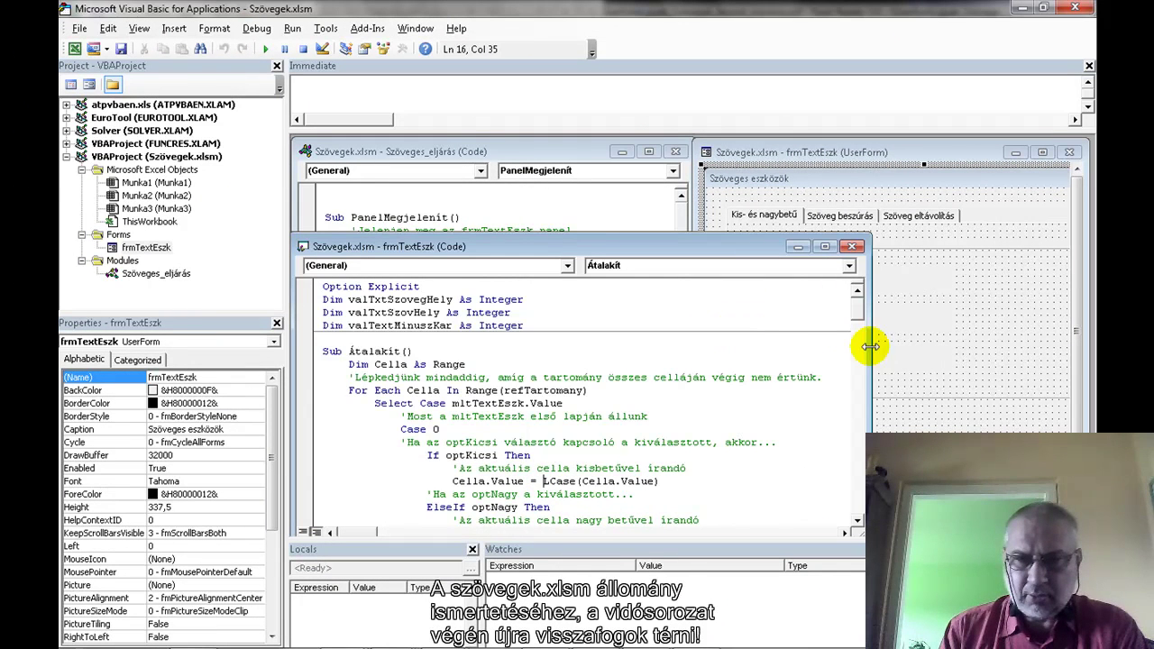
Narrow the frmTextEszk code window and snap the VBA editor to the screen's left half
{"action": "left_click_drag", "start_coordinate": [867, 350], "coordinate": [690, 344]}
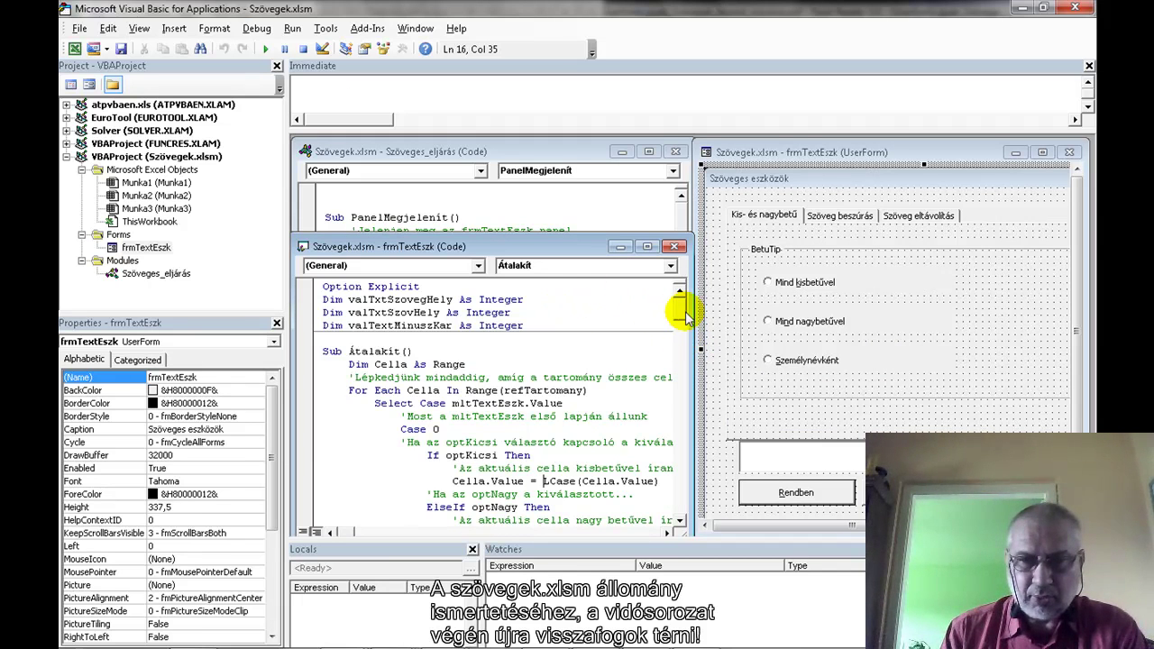
{"action": "mouse_move", "coordinate": [683, 311]}
{"action": "left_mouse_down"}
{"action": "mouse_move", "coordinate": [684, 467]}
{"action": "mouse_move", "coordinate": [684, 336]}
{"action": "left_mouse_up"}
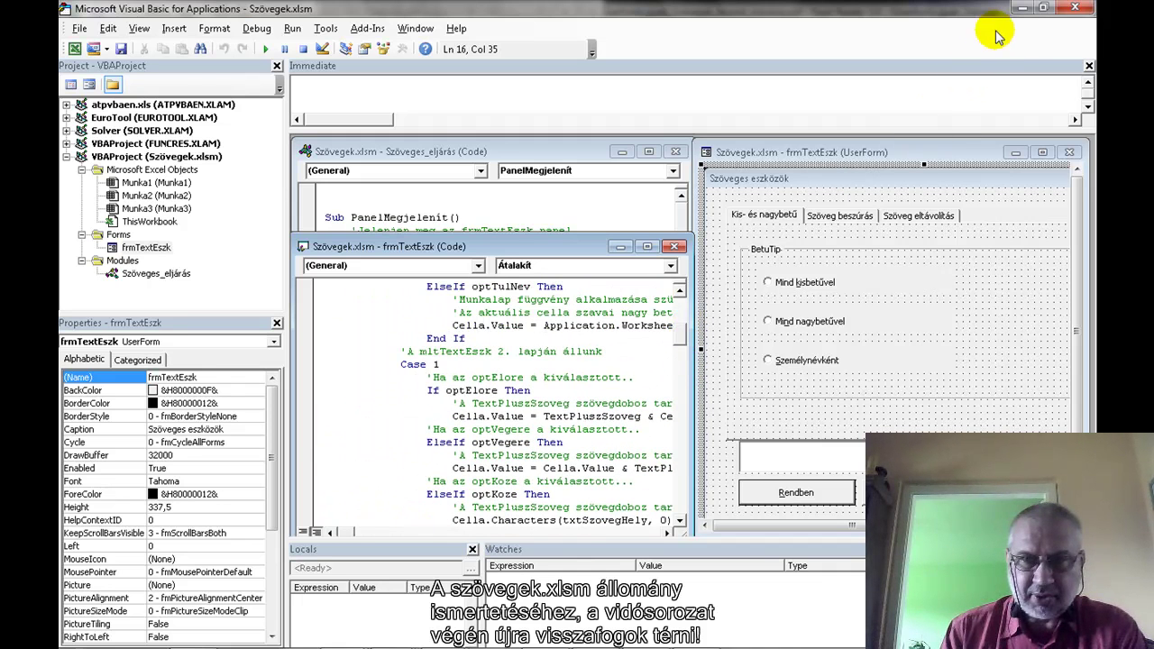
{"action": "mouse_move", "coordinate": [840, 17]}
{"action": "left_mouse_down"}
{"action": "mouse_move", "coordinate": [215, 20]}
{"action": "mouse_move", "coordinate": [93, 9]}
{"action": "left_mouse_up"}
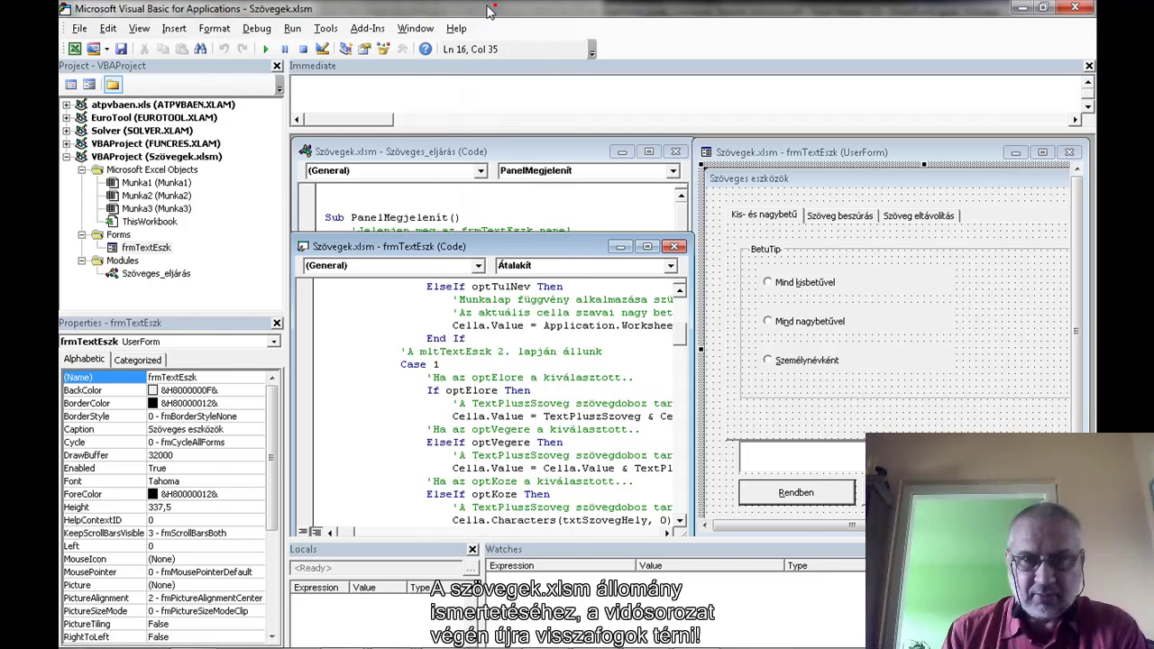
{"action": "left_click_drag", "start_coordinate": [487, 11], "coordinate": [59, 12]}
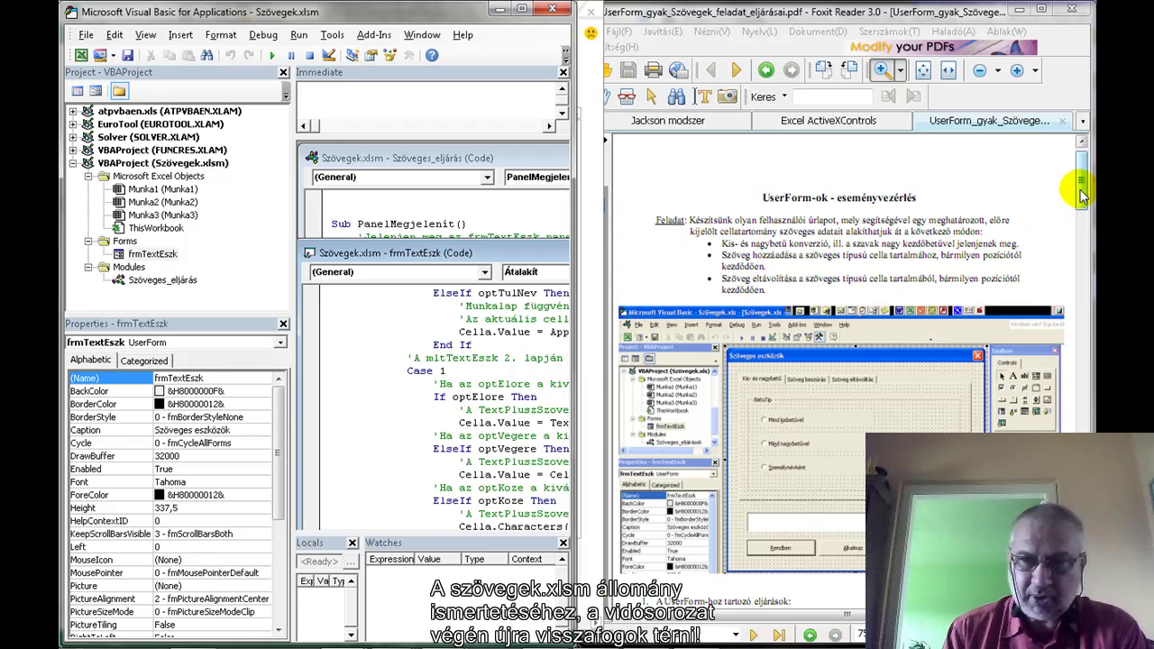
{"action": "left_click_drag", "start_coordinate": [1083, 192], "coordinate": [1082, 410]}
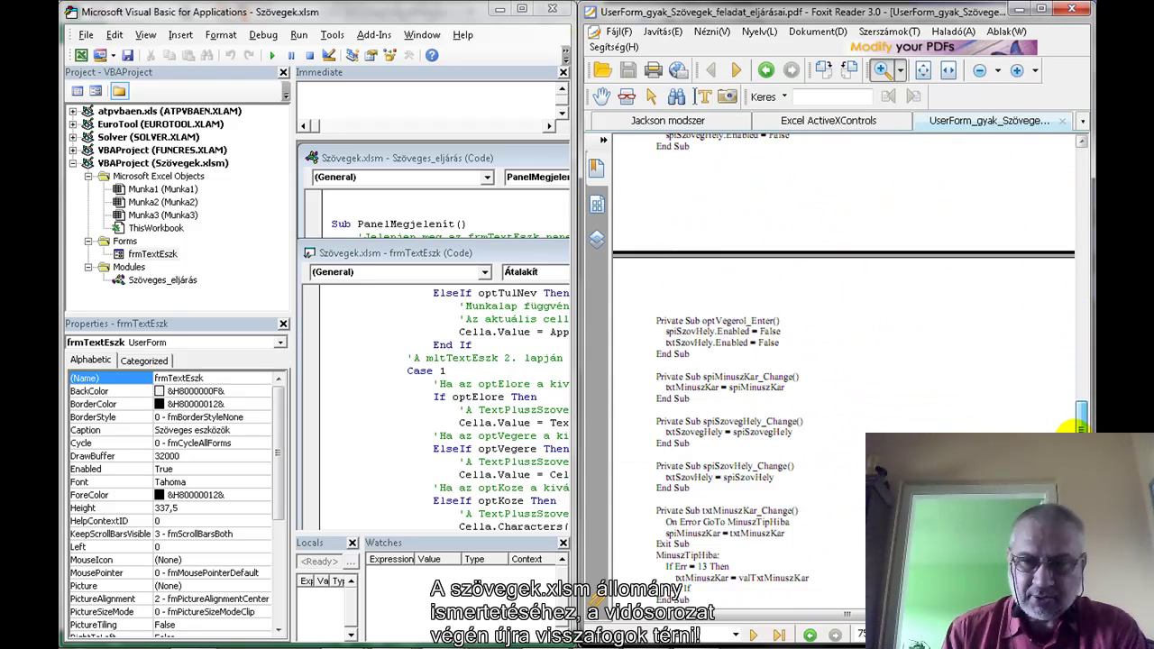
{"action": "mouse_move", "coordinate": [1082, 410]}
{"action": "left_mouse_down"}
{"action": "mouse_move", "coordinate": [1082, 447]}
{"action": "mouse_move", "coordinate": [1079, 176]}
{"action": "left_mouse_up"}
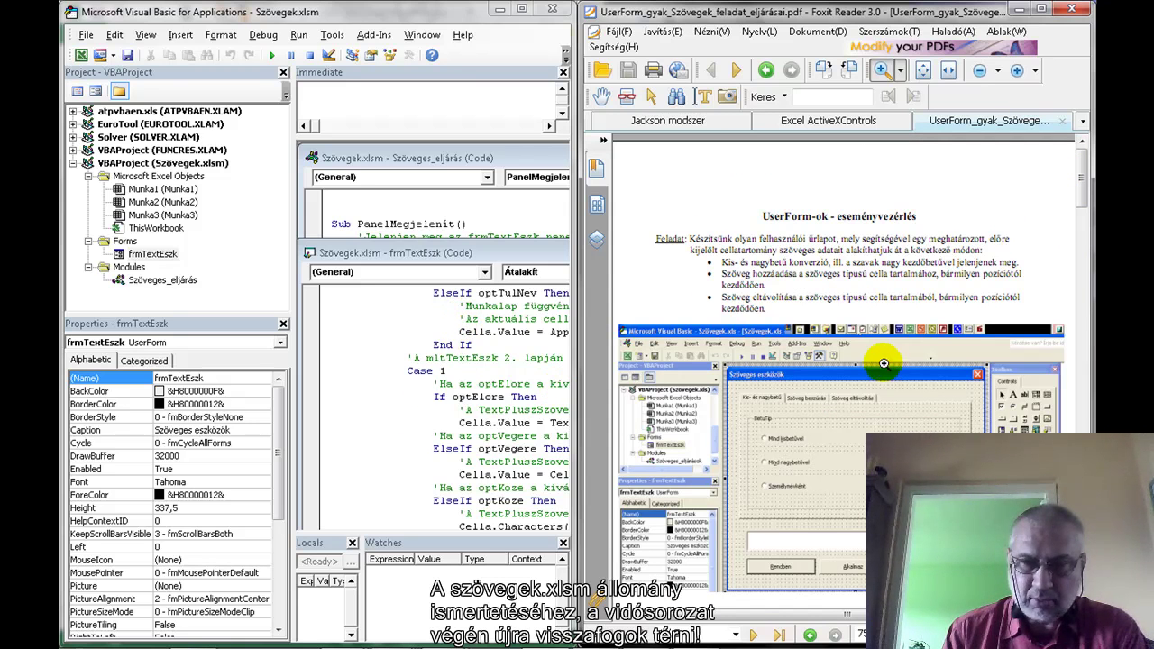
{"action": "mouse_move", "coordinate": [1080, 185]}
{"action": "left_mouse_down"}
{"action": "mouse_move", "coordinate": [1087, 329]}
{"action": "mouse_move", "coordinate": [1083, 161]}
{"action": "left_mouse_up"}
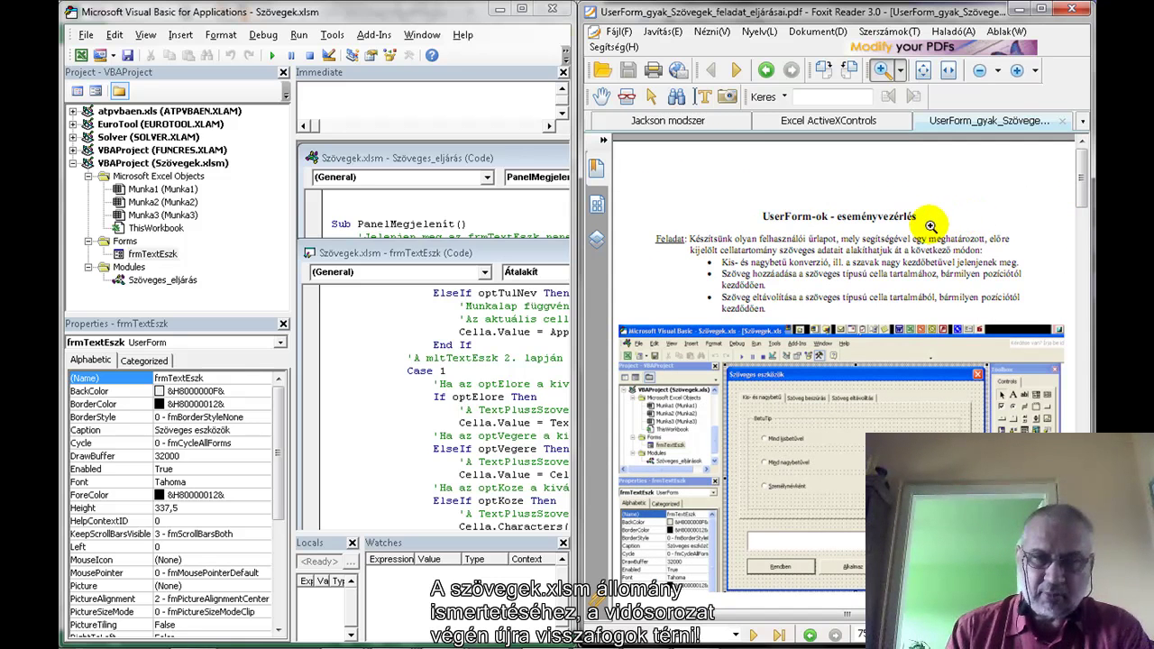
In Explorer, go to VBA programozás lépésenként and open its 01 Fejezet folder
{"action": "mouse_move", "coordinate": [322, 639]}
{"action": "left_click", "coordinate": [192, 634]}
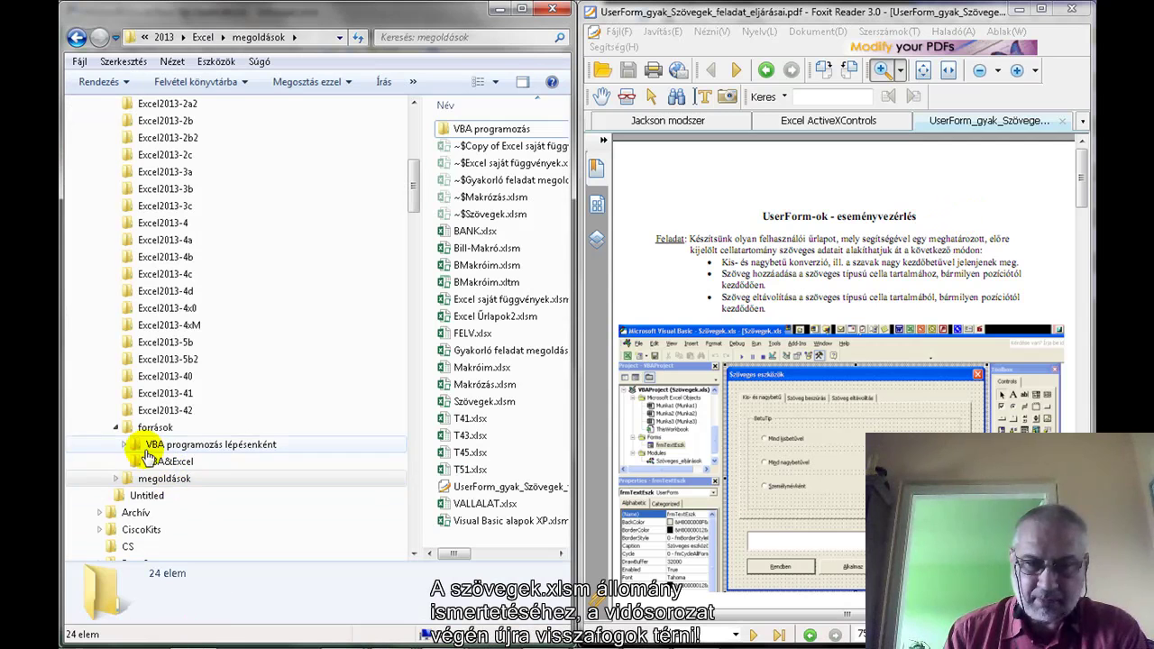
{"action": "left_click", "coordinate": [166, 446]}
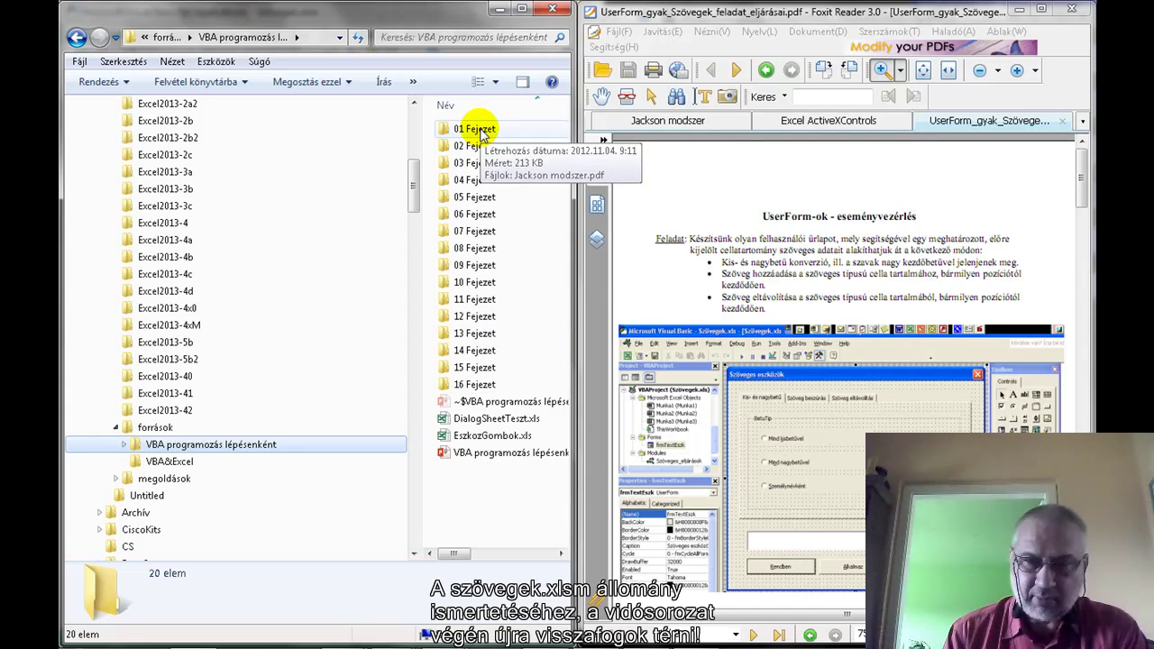
{"action": "double_click", "coordinate": [480, 132]}
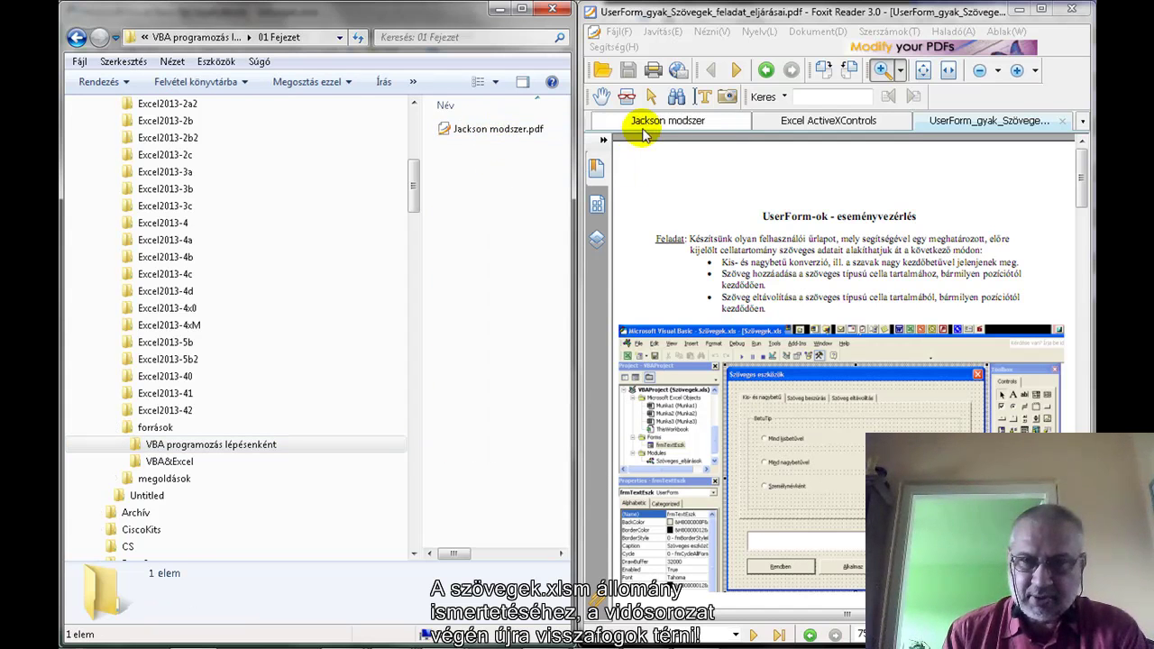
Switch to the Jackson modszer PDF and skim its opening pages from the first heading
{"action": "left_click", "coordinate": [679, 122]}
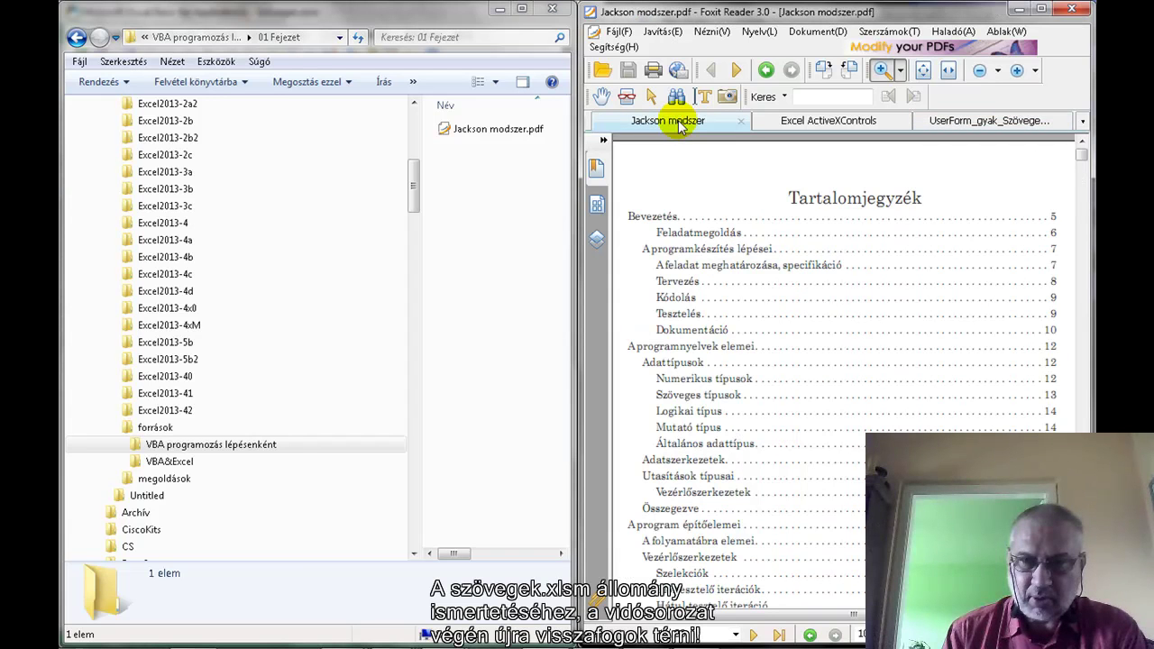
{"action": "scroll", "coordinate": [1019, 275], "scroll_direction": "down", "scroll_amount": 1}
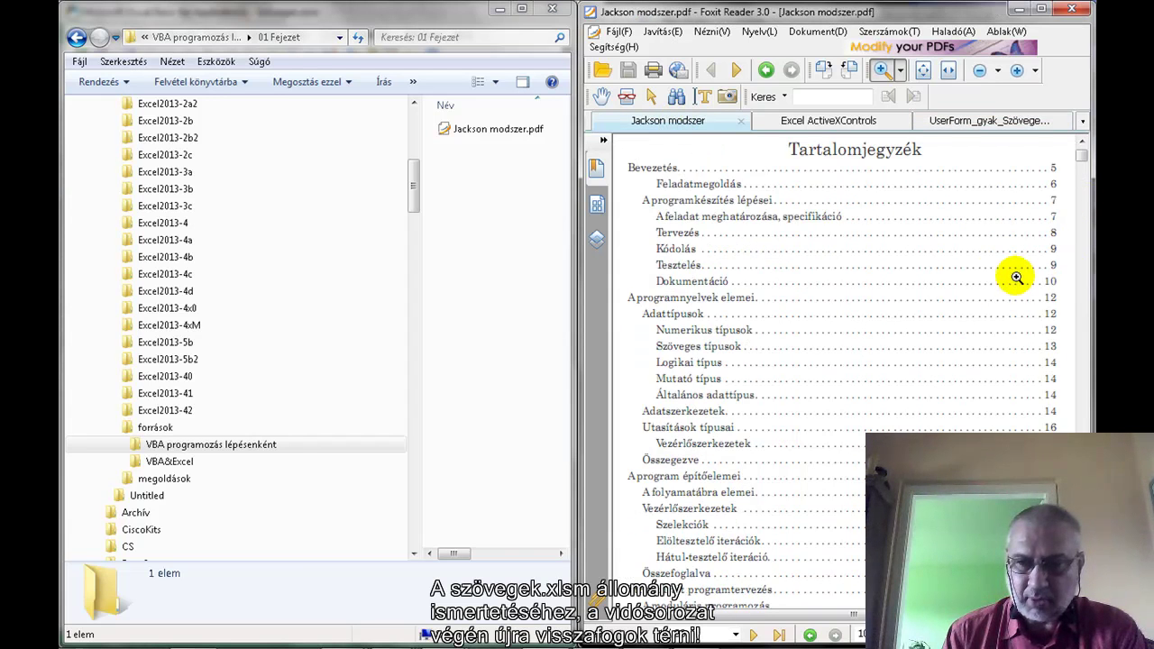
{"action": "scroll", "coordinate": [1017, 274], "scroll_direction": "down", "scroll_amount": 3}
{"action": "scroll", "coordinate": [1014, 274], "scroll_direction": "down", "scroll_amount": 3}
{"action": "scroll", "coordinate": [1007, 270], "scroll_direction": "down", "scroll_amount": 1}
{"action": "scroll", "coordinate": [1007, 271], "scroll_direction": "down", "scroll_amount": 3}
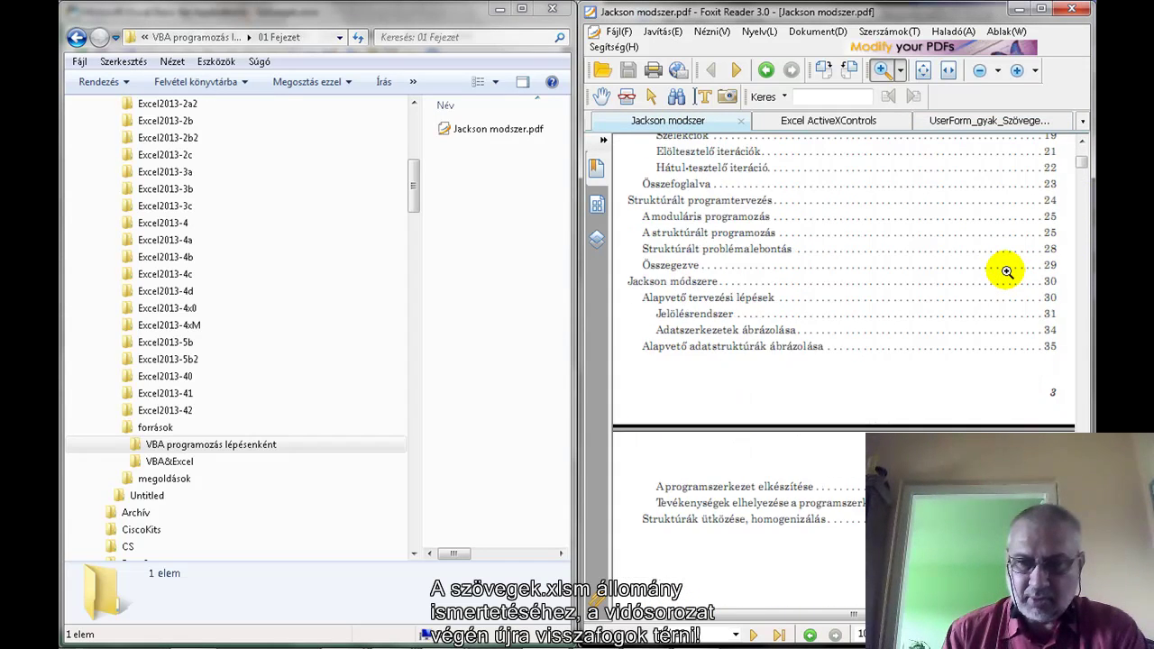
{"action": "scroll", "coordinate": [1007, 270], "scroll_direction": "up", "scroll_amount": 2}
{"action": "scroll", "coordinate": [1006, 271], "scroll_direction": "up", "scroll_amount": 3}
{"action": "scroll", "coordinate": [1005, 272], "scroll_direction": "up", "scroll_amount": 1}
{"action": "scroll", "coordinate": [1003, 272], "scroll_direction": "up", "scroll_amount": 3}
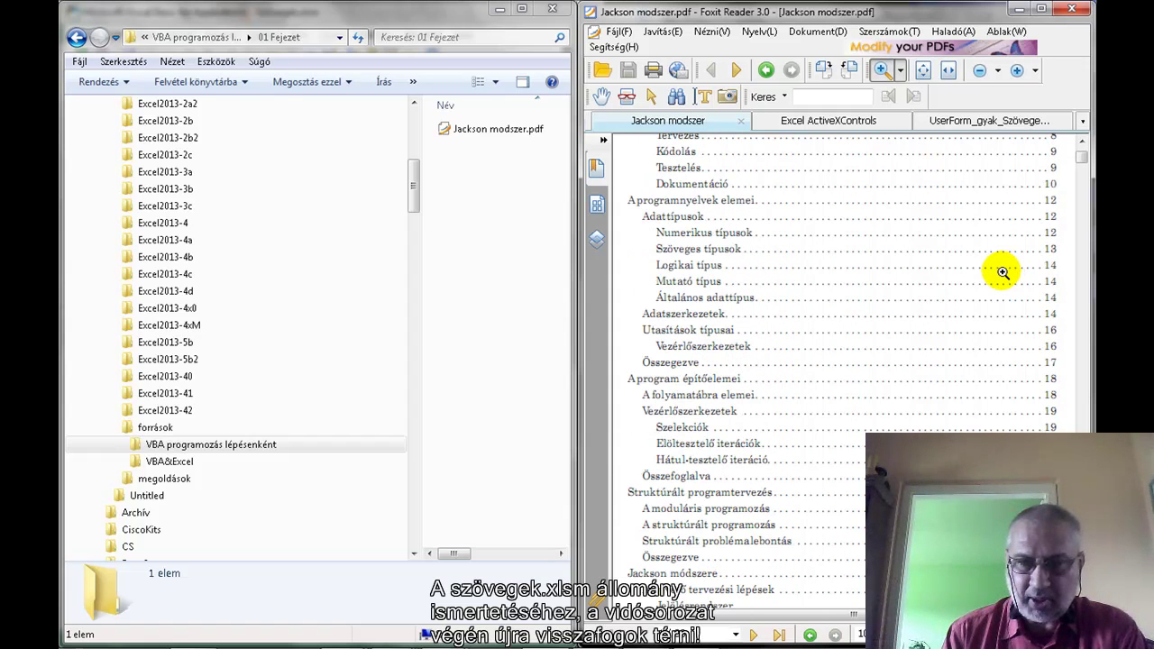
{"action": "scroll", "coordinate": [1002, 273], "scroll_direction": "up", "scroll_amount": 2}
{"action": "scroll", "coordinate": [1003, 272], "scroll_direction": "down", "scroll_amount": 2}
{"action": "scroll", "coordinate": [1001, 273], "scroll_direction": "down", "scroll_amount": 5}
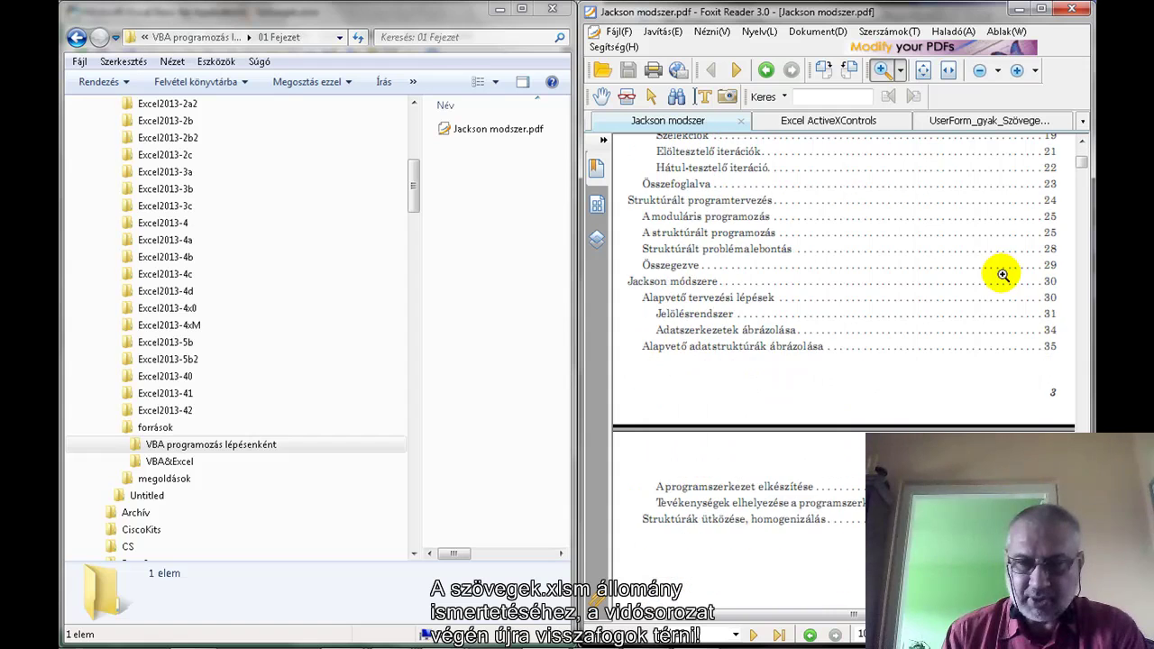
{"action": "scroll", "coordinate": [1001, 272], "scroll_direction": "down", "scroll_amount": 1}
{"action": "left_click_drag", "start_coordinate": [1081, 169], "coordinate": [1090, 434]}
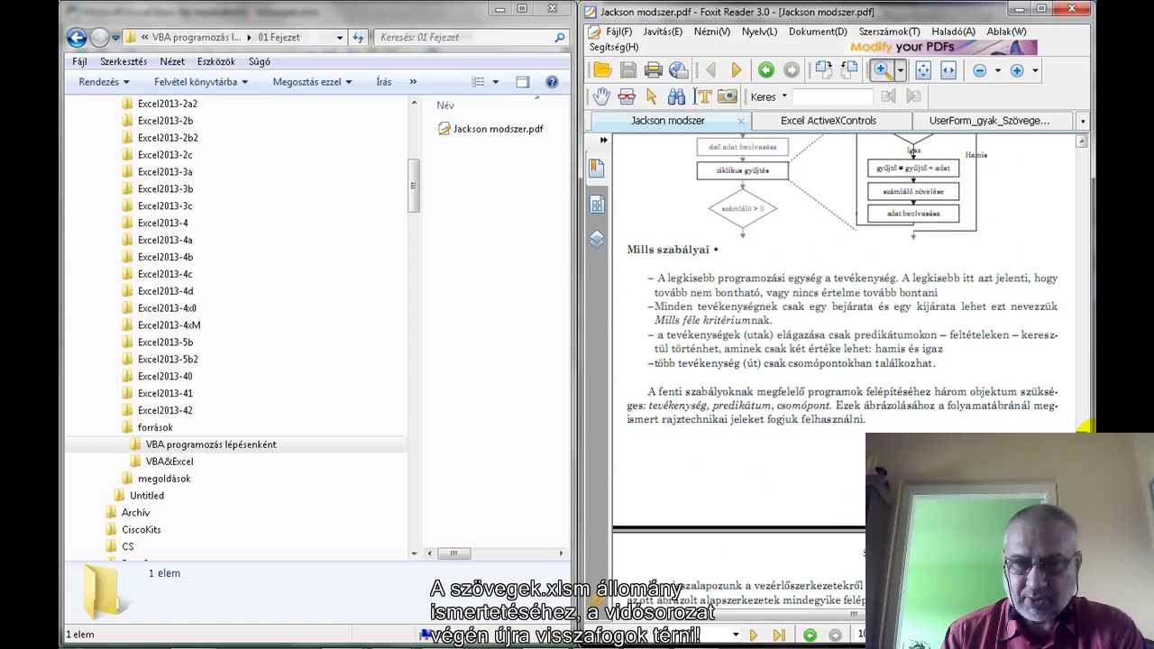
Read on through the Jackson modszer PDF to the Struktúrák ütközése, homogenizálás section
{"action": "scroll", "coordinate": [1082, 426], "scroll_direction": "up", "scroll_amount": 4}
{"action": "scroll", "coordinate": [1082, 425], "scroll_direction": "down", "scroll_amount": 5}
{"action": "scroll", "coordinate": [1082, 426], "scroll_direction": "down", "scroll_amount": 5}
{"action": "scroll", "coordinate": [1082, 425], "scroll_direction": "down", "scroll_amount": 3}
{"action": "scroll", "coordinate": [1082, 425], "scroll_direction": "down", "scroll_amount": 5}
{"action": "scroll", "coordinate": [1082, 426], "scroll_direction": "down", "scroll_amount": 3}
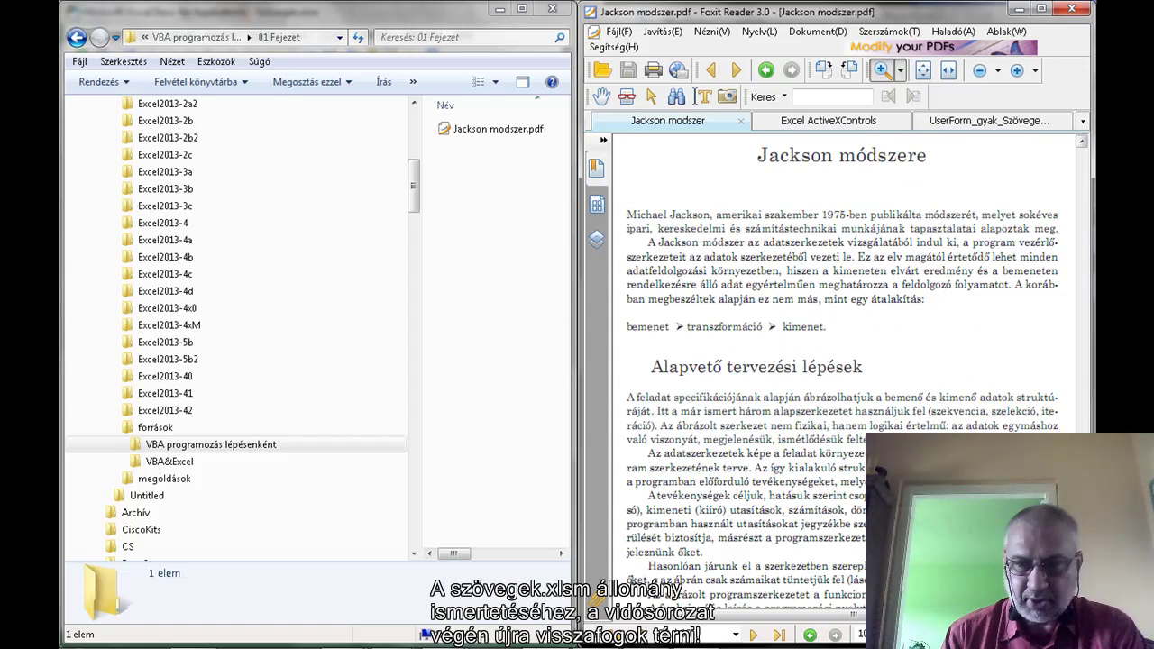
{"action": "scroll", "coordinate": [1082, 426], "scroll_direction": "down", "scroll_amount": 5}
{"action": "scroll", "coordinate": [1082, 426], "scroll_direction": "down", "scroll_amount": 5}
{"action": "scroll", "coordinate": [1082, 426], "scroll_direction": "down", "scroll_amount": 5}
{"action": "scroll", "coordinate": [1082, 426], "scroll_direction": "down", "scroll_amount": 6}
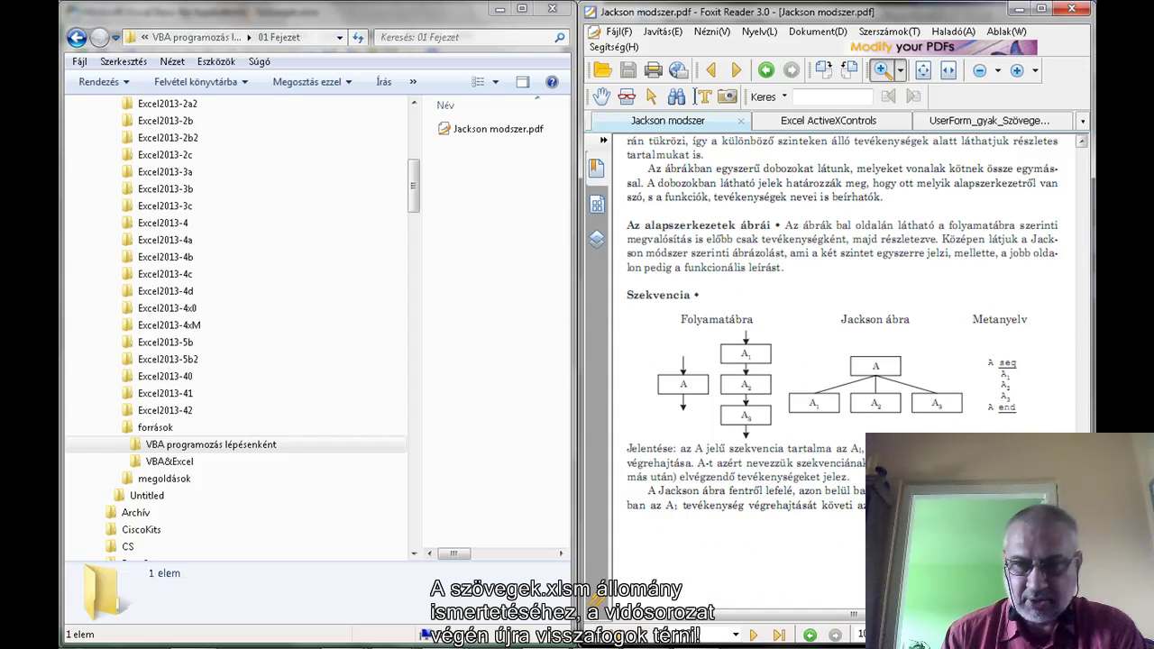
{"action": "scroll", "coordinate": [843, 360], "scroll_direction": "down", "scroll_amount": 4}
{"action": "scroll", "coordinate": [843, 361], "scroll_direction": "down", "scroll_amount": 2}
{"action": "scroll", "coordinate": [843, 361], "scroll_direction": "down", "scroll_amount": 2}
{"action": "scroll", "coordinate": [843, 360], "scroll_direction": "down", "scroll_amount": 2}
{"action": "scroll", "coordinate": [843, 361], "scroll_direction": "down", "scroll_amount": 2}
{"action": "scroll", "coordinate": [843, 361], "scroll_direction": "down", "scroll_amount": 2}
{"action": "scroll", "coordinate": [843, 361], "scroll_direction": "down", "scroll_amount": 2}
{"action": "scroll", "coordinate": [843, 361], "scroll_direction": "down", "scroll_amount": 2}
{"action": "scroll", "coordinate": [843, 360], "scroll_direction": "down", "scroll_amount": 2}
{"action": "scroll", "coordinate": [843, 360], "scroll_direction": "down", "scroll_amount": 2}
{"action": "scroll", "coordinate": [844, 361], "scroll_direction": "down", "scroll_amount": 2}
{"action": "scroll", "coordinate": [843, 361], "scroll_direction": "down", "scroll_amount": 2}
{"action": "scroll", "coordinate": [843, 361], "scroll_direction": "down", "scroll_amount": 2}
{"action": "scroll", "coordinate": [843, 361], "scroll_direction": "down", "scroll_amount": 2}
{"action": "scroll", "coordinate": [843, 360], "scroll_direction": "down", "scroll_amount": 2}
{"action": "scroll", "coordinate": [843, 361], "scroll_direction": "down", "scroll_amount": 2}
{"action": "scroll", "coordinate": [843, 360], "scroll_direction": "down", "scroll_amount": 2}
{"action": "scroll", "coordinate": [843, 360], "scroll_direction": "down", "scroll_amount": 2}
{"action": "scroll", "coordinate": [843, 361], "scroll_direction": "down", "scroll_amount": 2}
{"action": "scroll", "coordinate": [843, 361], "scroll_direction": "down", "scroll_amount": 2}
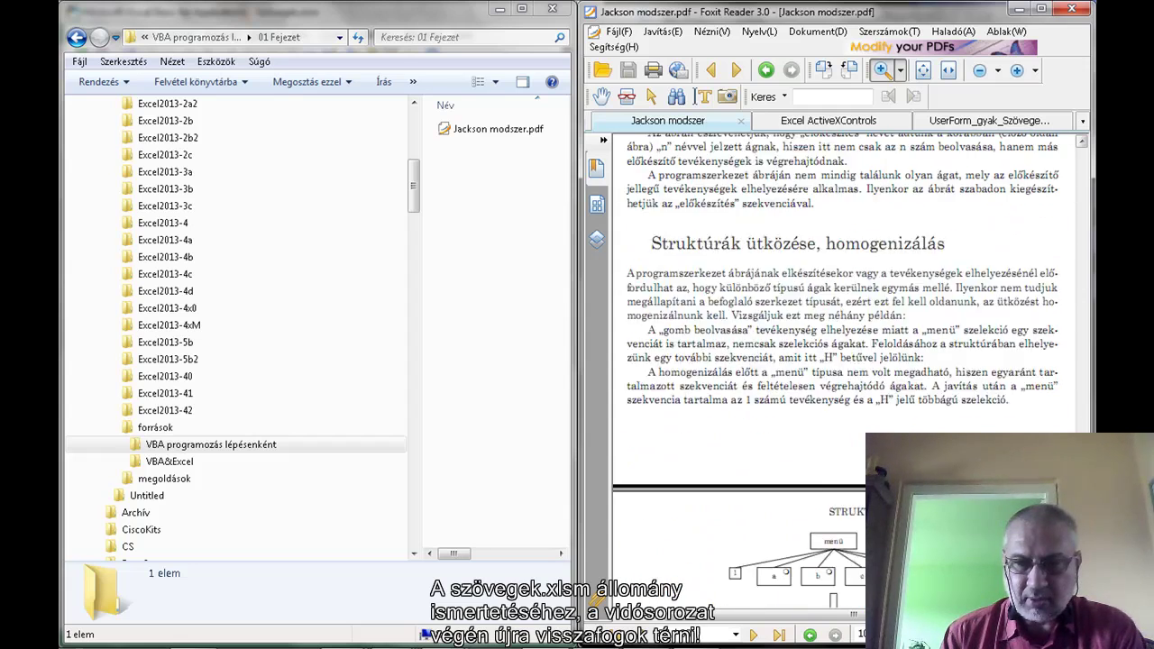
{"action": "scroll", "coordinate": [843, 361], "scroll_direction": "down", "scroll_amount": 2}
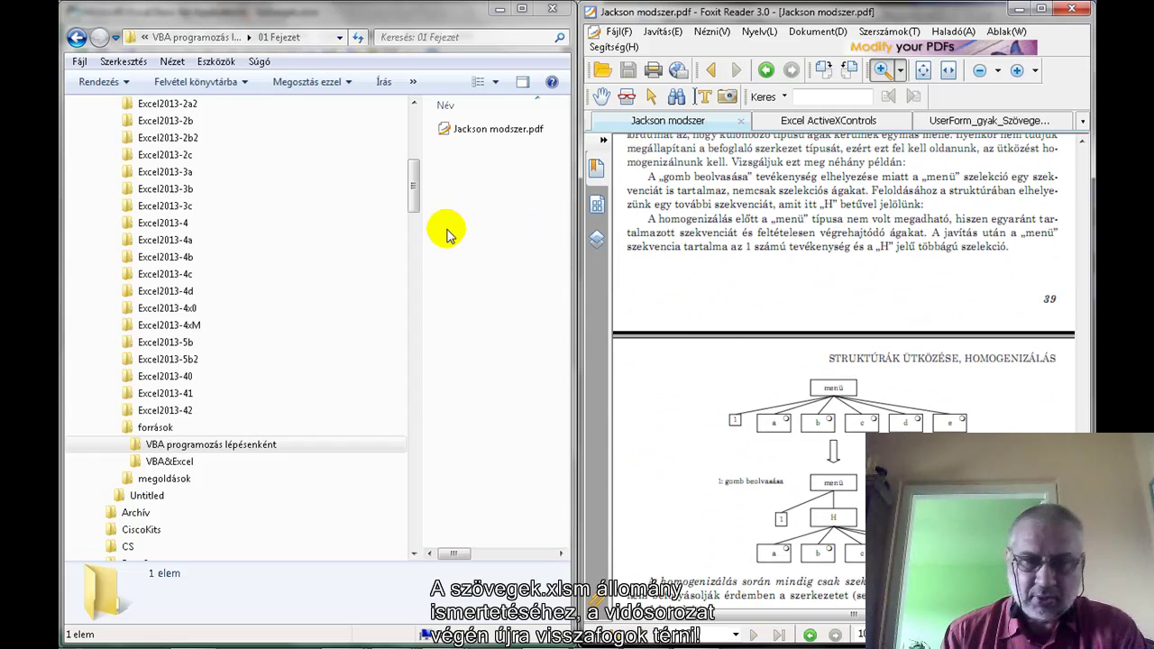
Open Excel ActiveXControls.pdf from the 02 Fejezet folder and scroll down through its pages
{"action": "left_click", "coordinate": [78, 39]}
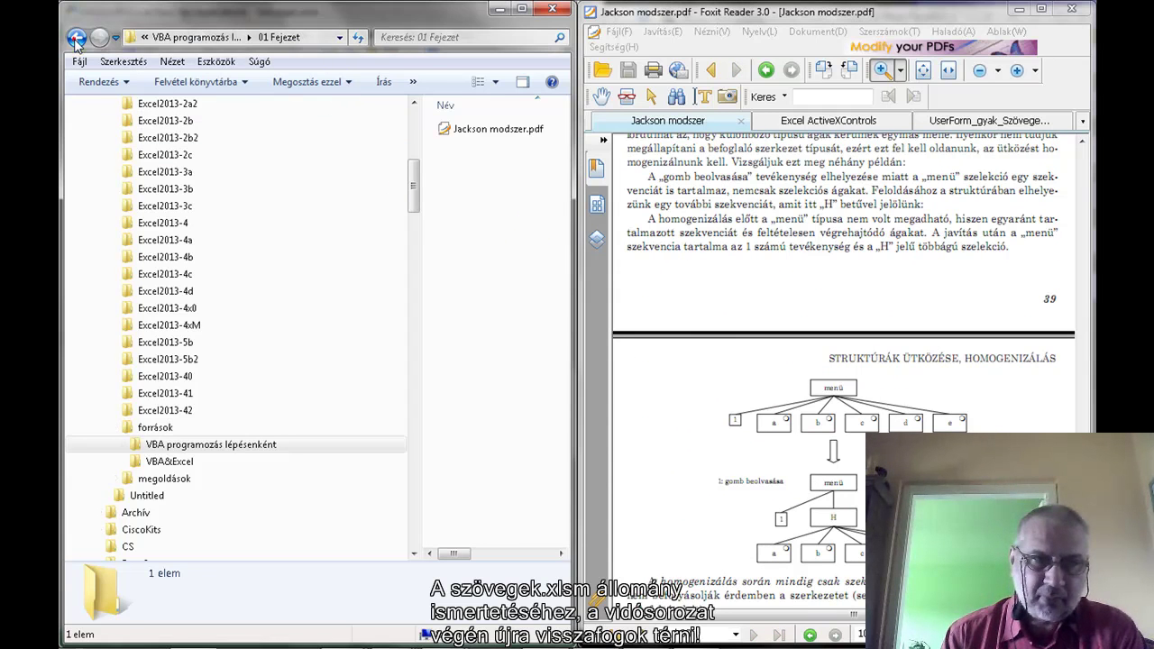
{"action": "double_click", "coordinate": [453, 149]}
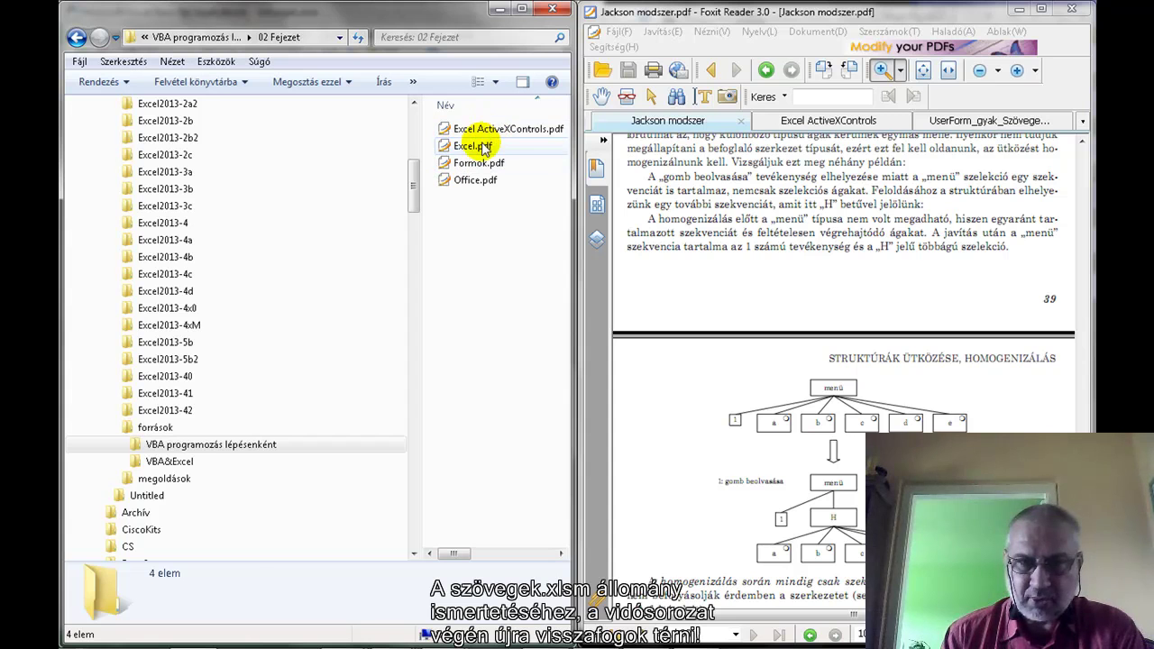
{"action": "double_click", "coordinate": [487, 133]}
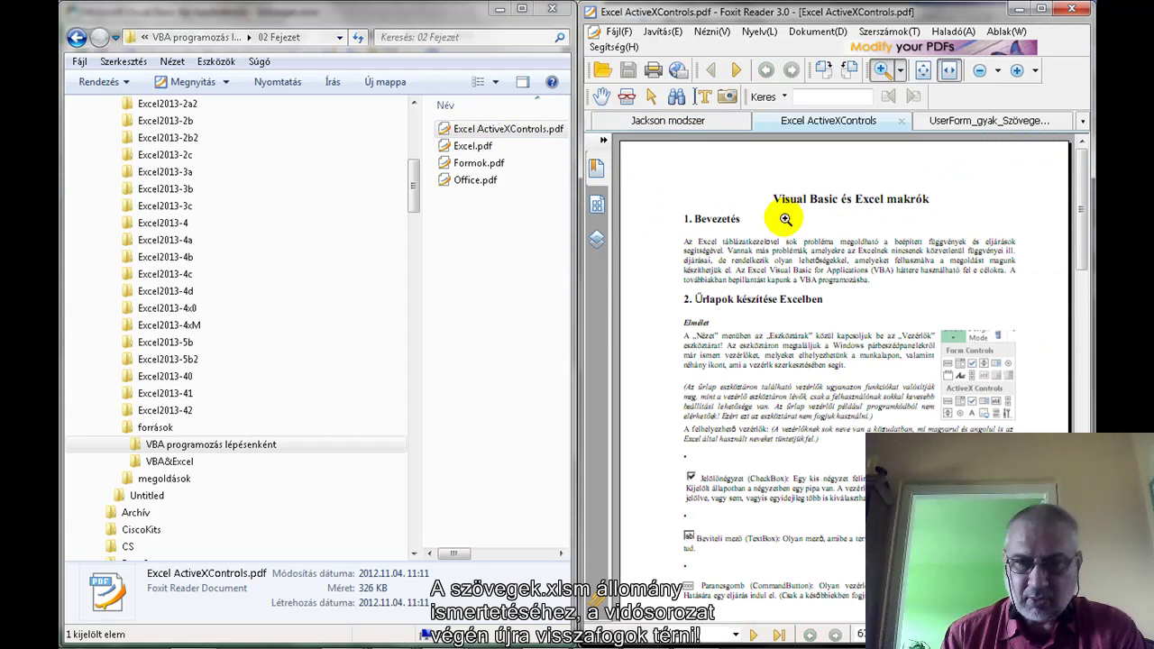
{"action": "scroll", "coordinate": [791, 232], "scroll_direction": "down", "scroll_amount": 3}
{"action": "scroll", "coordinate": [792, 231], "scroll_direction": "down", "scroll_amount": 2}
{"action": "scroll", "coordinate": [791, 230], "scroll_direction": "down", "scroll_amount": 2}
{"action": "scroll", "coordinate": [787, 226], "scroll_direction": "down", "scroll_amount": 2}
{"action": "scroll", "coordinate": [784, 225], "scroll_direction": "down", "scroll_amount": 2}
{"action": "scroll", "coordinate": [789, 225], "scroll_direction": "down", "scroll_amount": 2}
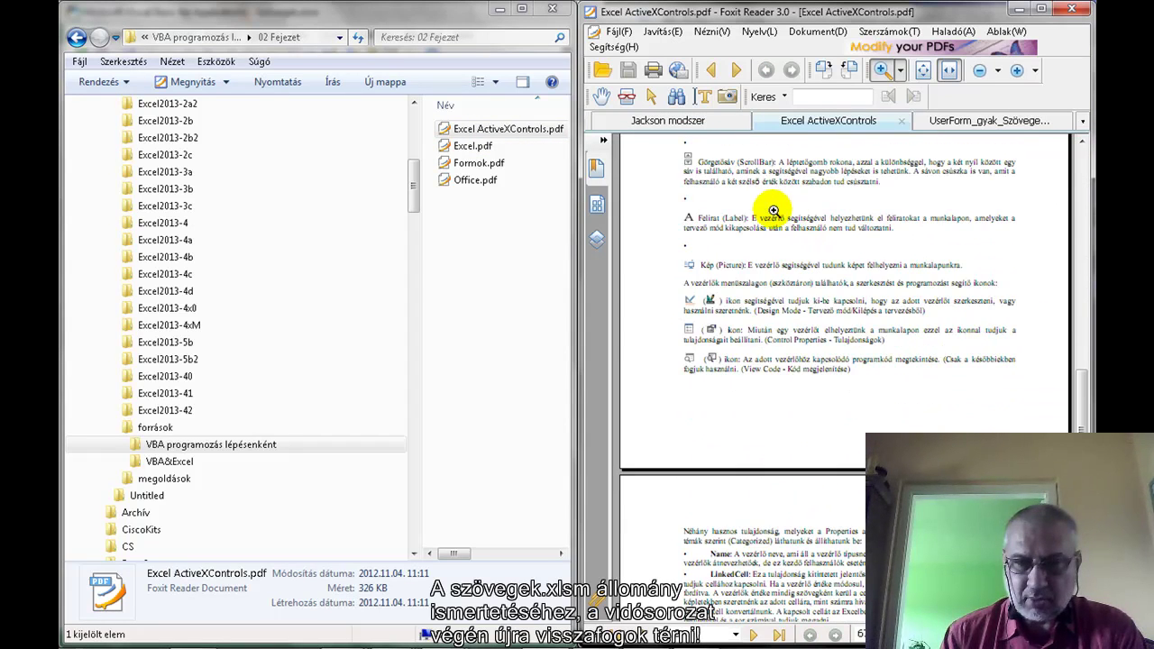
{"action": "scroll", "coordinate": [767, 207], "scroll_direction": "down", "scroll_amount": 1}
{"action": "scroll", "coordinate": [765, 206], "scroll_direction": "down", "scroll_amount": 5}
{"action": "scroll", "coordinate": [765, 206], "scroll_direction": "down", "scroll_amount": 3}
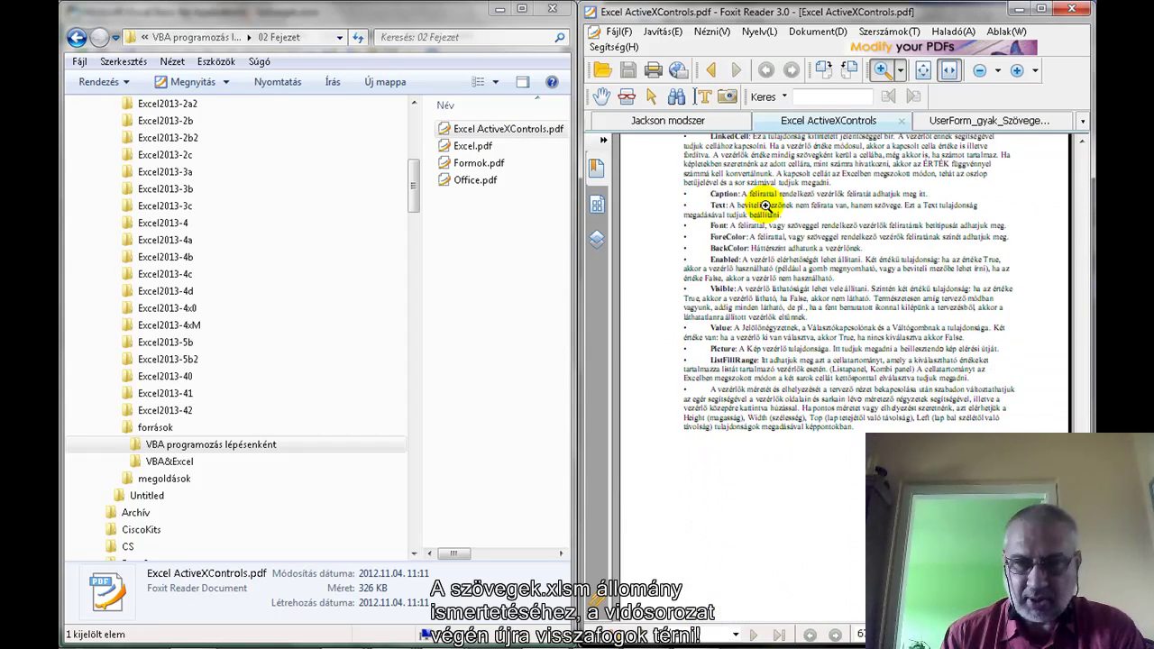
Scroll back up the ActiveXControls guide, then open Excel.pdf at its title page
{"action": "scroll", "coordinate": [765, 205], "scroll_direction": "up", "scroll_amount": 1}
{"action": "scroll", "coordinate": [765, 206], "scroll_direction": "up", "scroll_amount": 4}
{"action": "scroll", "coordinate": [765, 206], "scroll_direction": "up", "scroll_amount": 3}
{"action": "scroll", "coordinate": [765, 205], "scroll_direction": "up", "scroll_amount": 3}
{"action": "scroll", "coordinate": [764, 206], "scroll_direction": "up", "scroll_amount": 2}
{"action": "scroll", "coordinate": [764, 206], "scroll_direction": "up", "scroll_amount": 3}
{"action": "scroll", "coordinate": [765, 206], "scroll_direction": "up", "scroll_amount": 2}
{"action": "scroll", "coordinate": [764, 206], "scroll_direction": "up", "scroll_amount": 2}
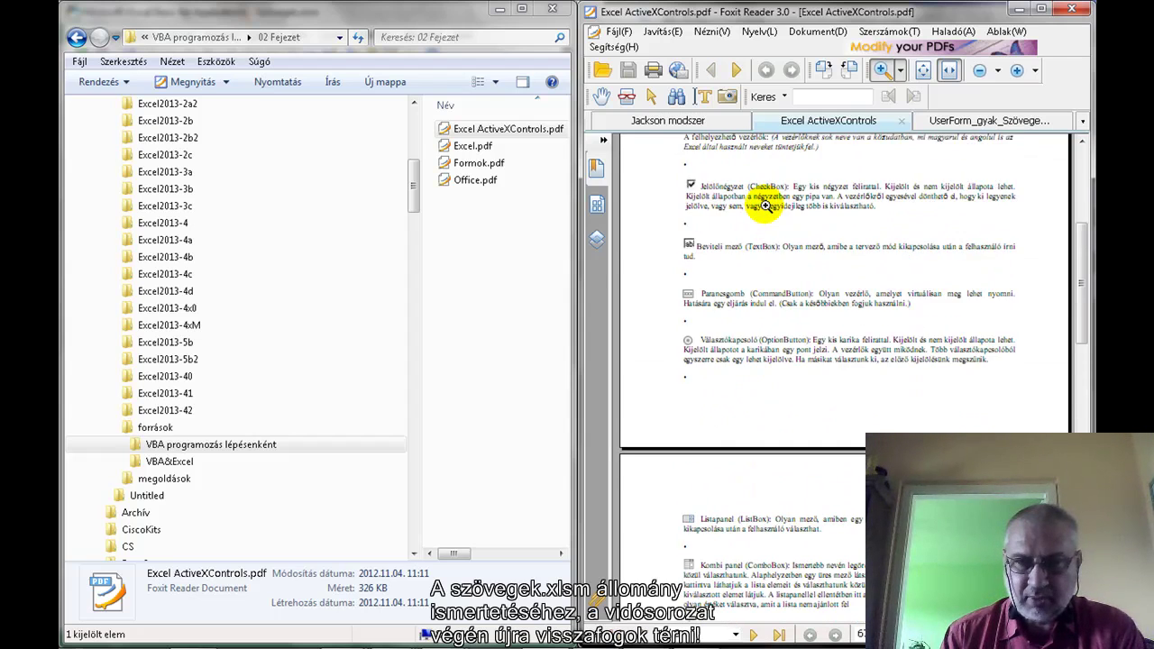
{"action": "scroll", "coordinate": [765, 205], "scroll_direction": "up", "scroll_amount": 4}
{"action": "left_click", "coordinate": [460, 147]}
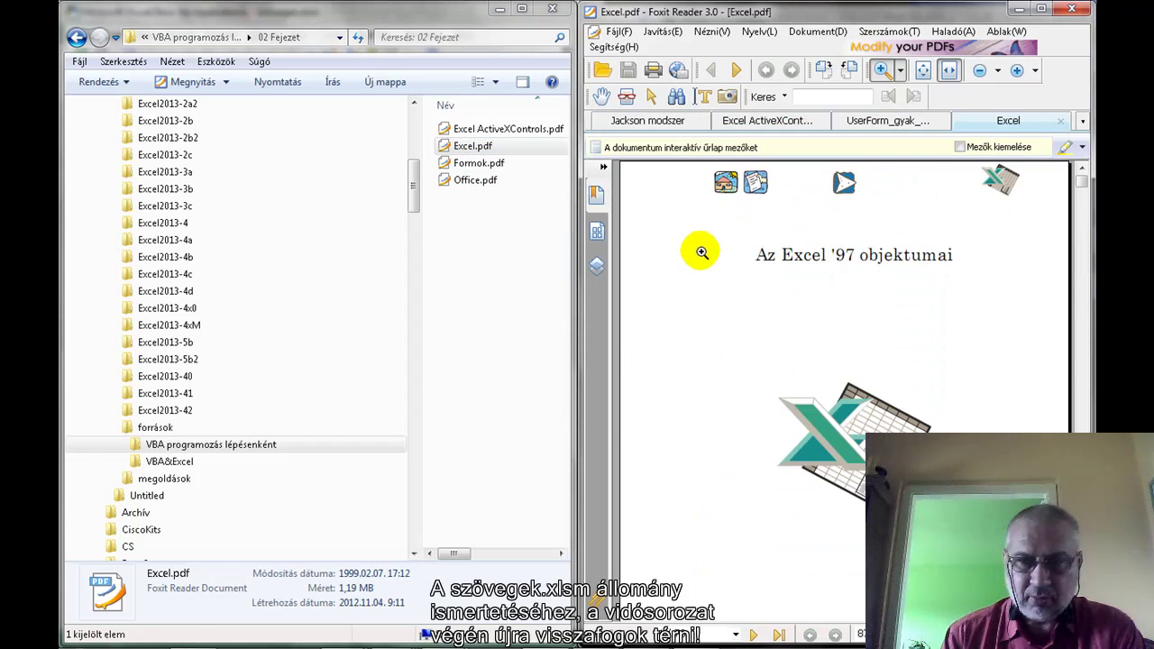
Open Formok.pdf and scroll down to its Forms control hierarchy diagram
{"action": "left_click_drag", "start_coordinate": [1082, 185], "coordinate": [1082, 347]}
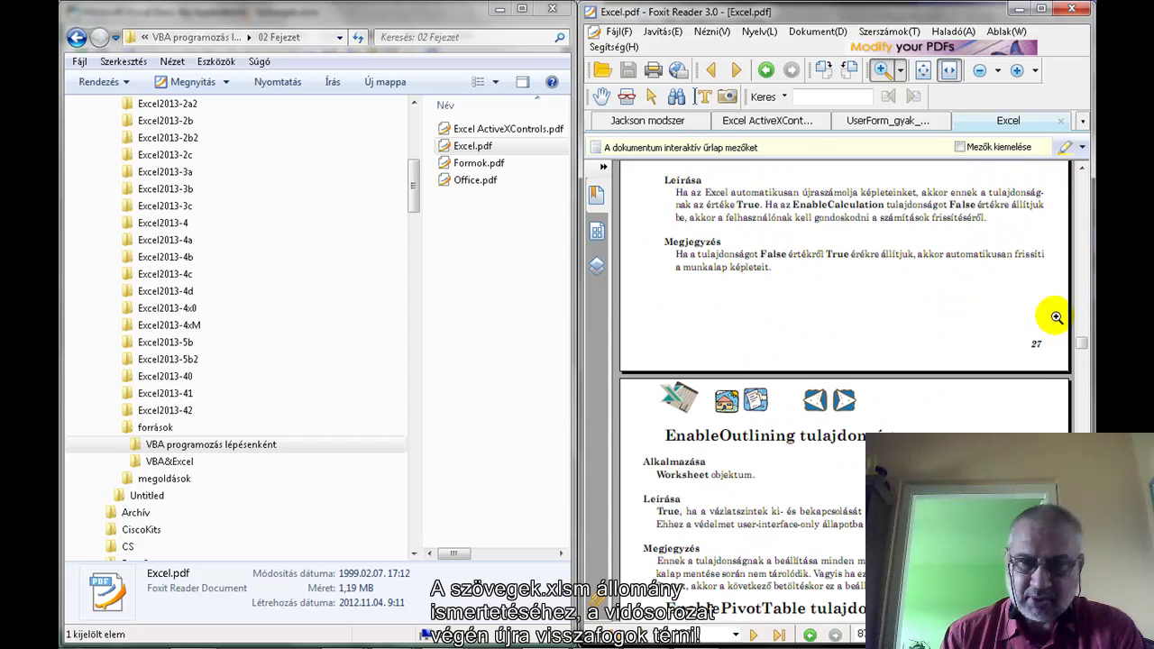
{"action": "left_click", "coordinate": [479, 166]}
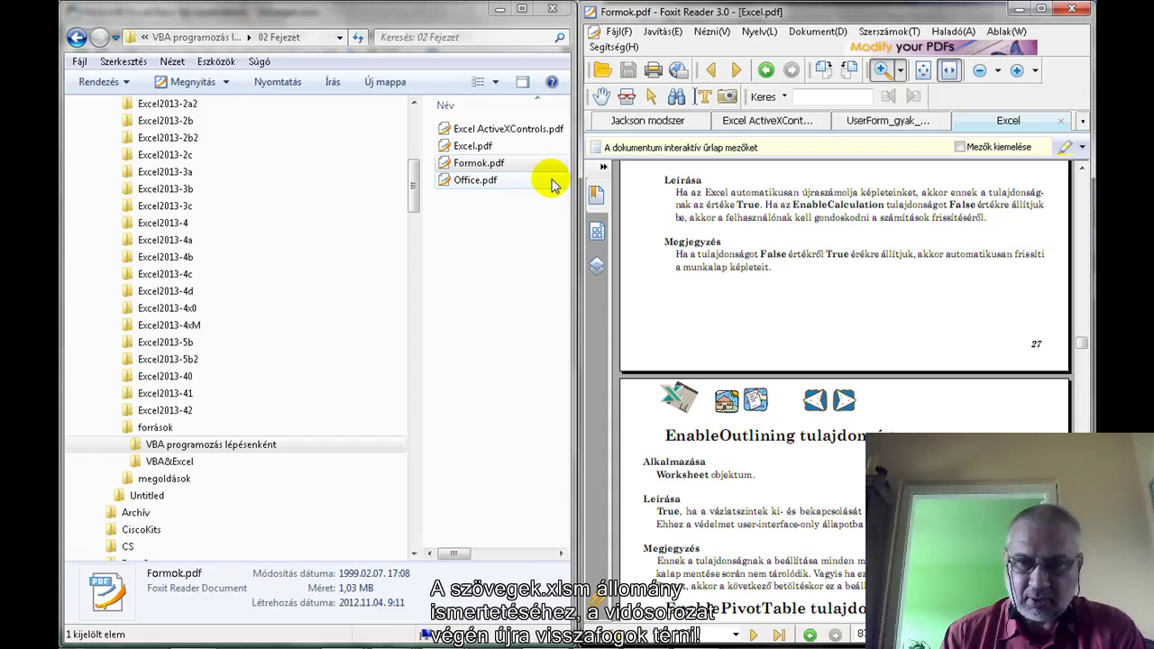
{"action": "double_click", "coordinate": [519, 174]}
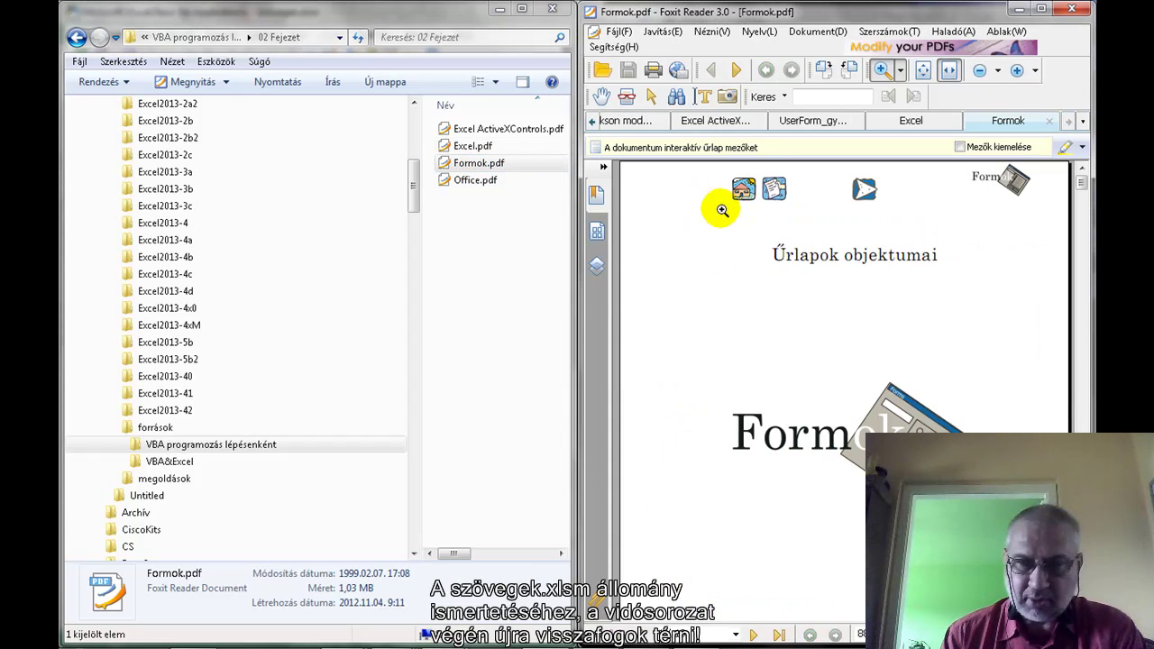
{"action": "scroll", "coordinate": [764, 217], "scroll_direction": "down", "scroll_amount": 3}
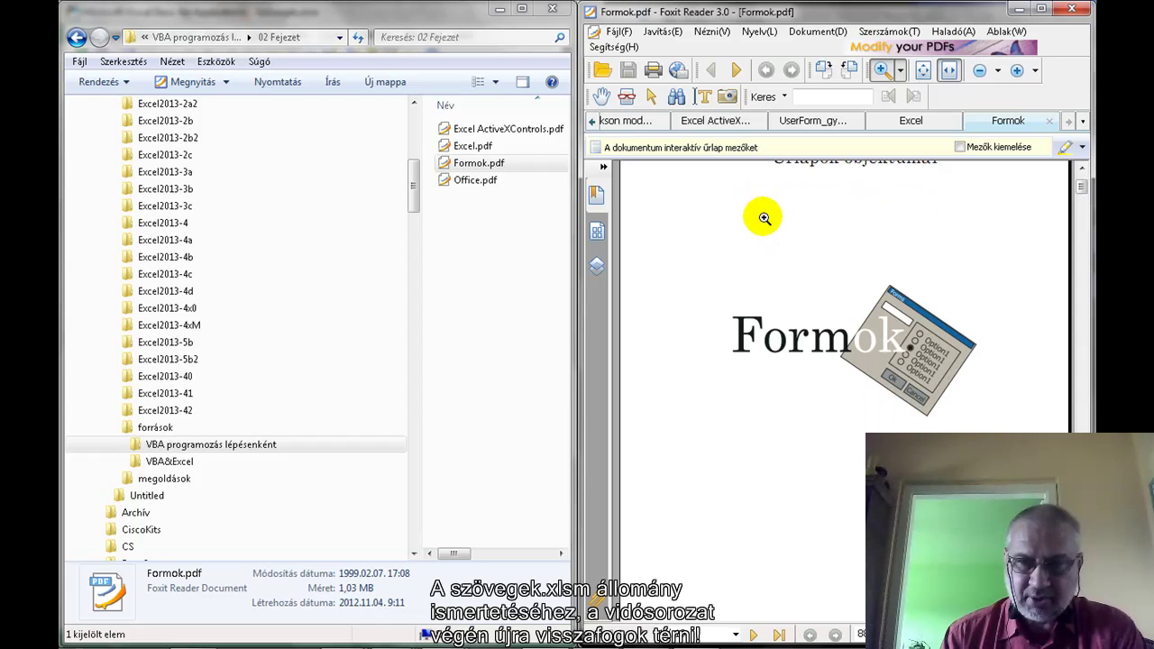
{"action": "scroll", "coordinate": [763, 217], "scroll_direction": "down", "scroll_amount": 3}
{"action": "scroll", "coordinate": [764, 216], "scroll_direction": "down", "scroll_amount": 3}
{"action": "scroll", "coordinate": [764, 217], "scroll_direction": "down", "scroll_amount": 4}
{"action": "scroll", "coordinate": [764, 216], "scroll_direction": "down", "scroll_amount": 5}
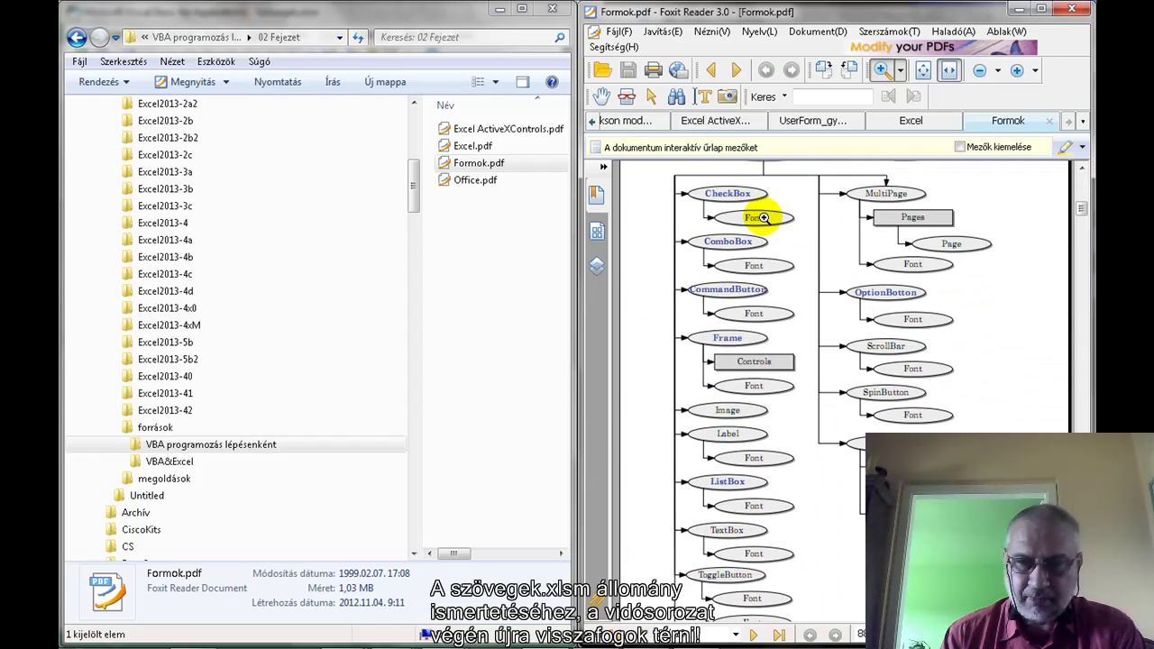
{"action": "scroll", "coordinate": [764, 218], "scroll_direction": "down", "scroll_amount": 3}
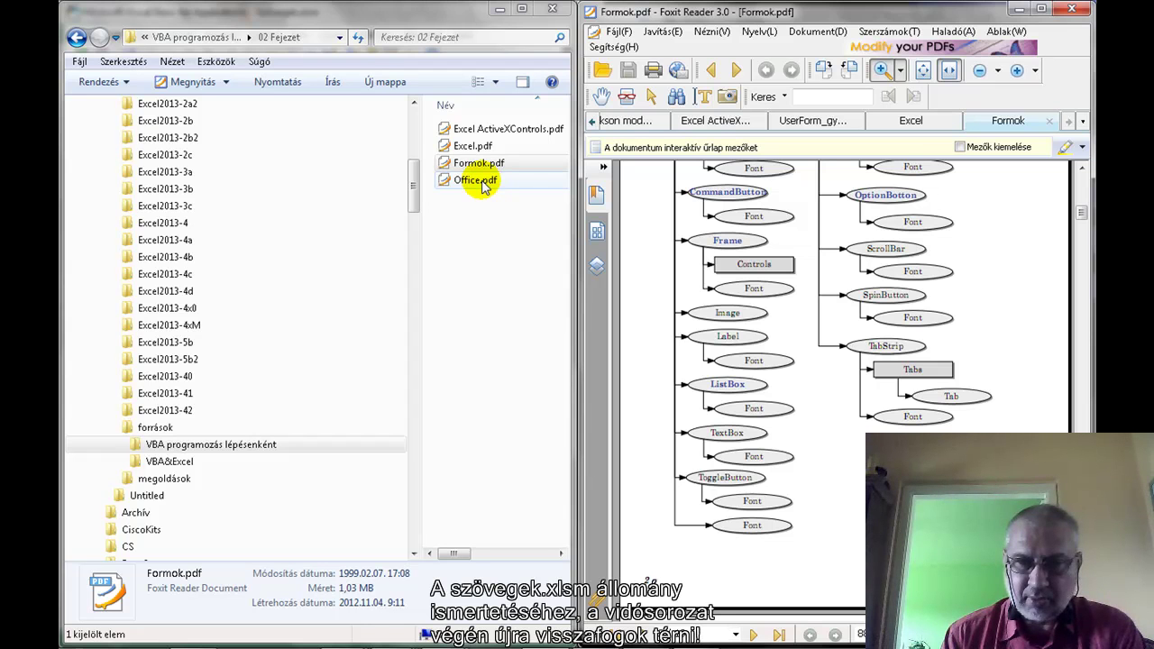
Open Office.pdf and scroll down to its Add metódus page
{"action": "left_click", "coordinate": [483, 183]}
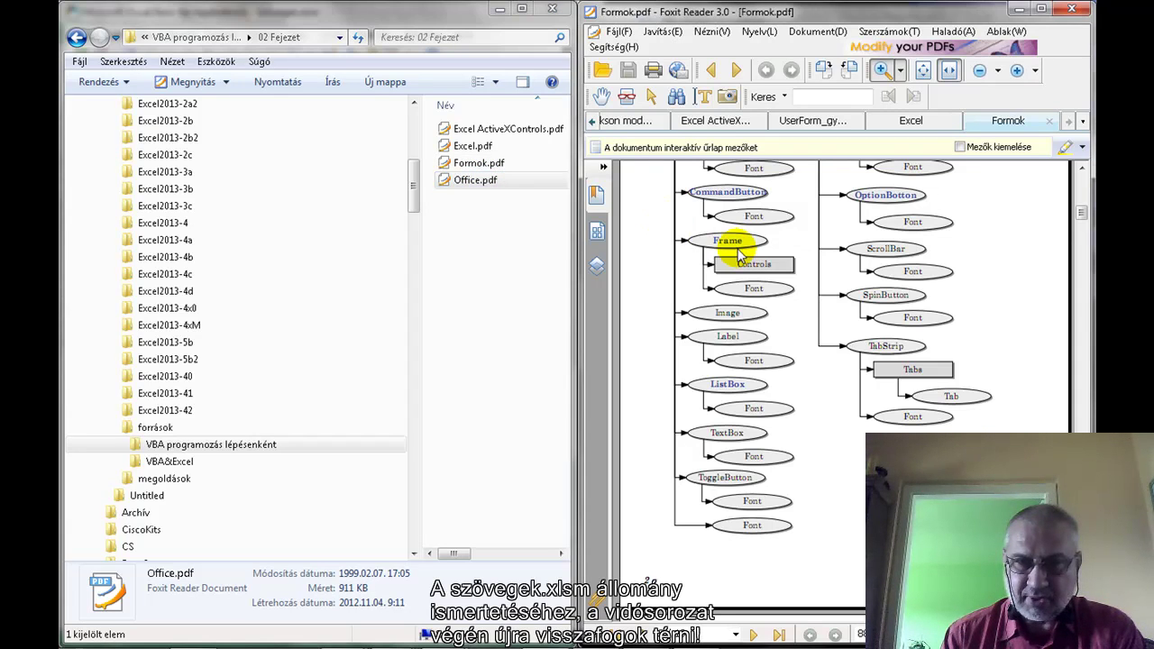
{"action": "scroll", "coordinate": [739, 254], "scroll_direction": "down", "scroll_amount": 4}
{"action": "scroll", "coordinate": [740, 253], "scroll_direction": "down", "scroll_amount": 3}
{"action": "scroll", "coordinate": [740, 253], "scroll_direction": "down", "scroll_amount": 3}
{"action": "scroll", "coordinate": [740, 252], "scroll_direction": "down", "scroll_amount": 6}
{"action": "scroll", "coordinate": [740, 252], "scroll_direction": "down", "scroll_amount": 3}
{"action": "scroll", "coordinate": [740, 252], "scroll_direction": "down", "scroll_amount": 5}
{"action": "scroll", "coordinate": [741, 253], "scroll_direction": "down", "scroll_amount": 3}
{"action": "scroll", "coordinate": [744, 255], "scroll_direction": "down", "scroll_amount": 3}
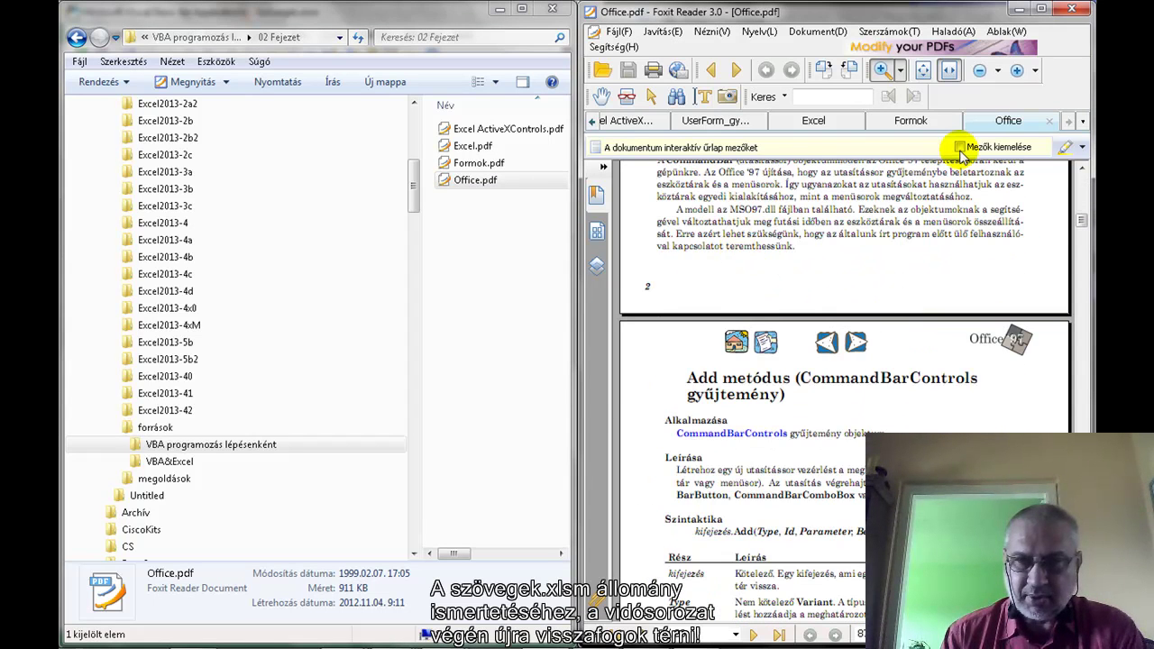
Close the Office.pdf, Formok.pdf and Excel.pdf tabs, then go back to the VBA programozás lépésenként folder
{"action": "left_click", "coordinate": [1049, 122]}
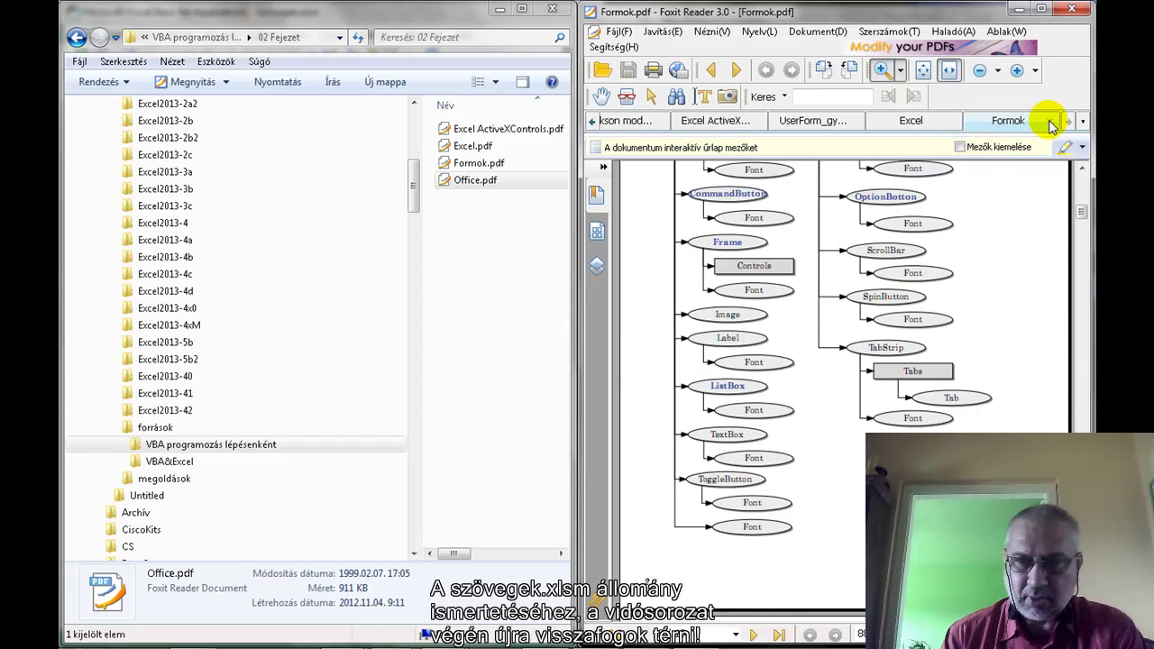
{"action": "left_click", "coordinate": [1049, 123]}
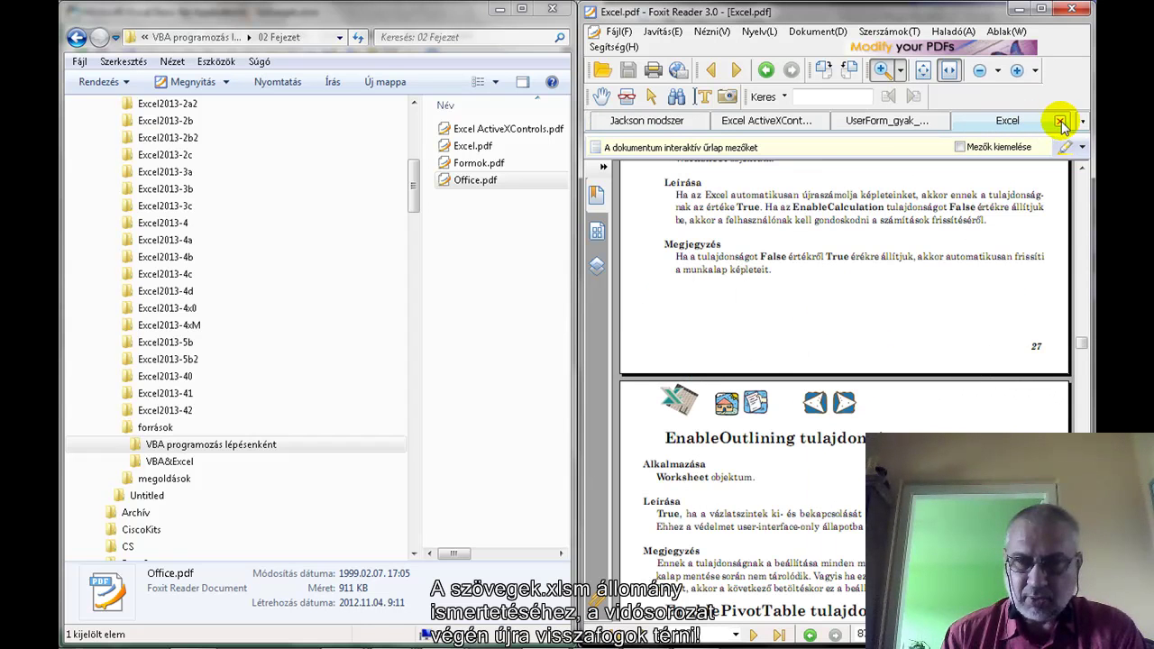
{"action": "left_click", "coordinate": [1061, 123]}
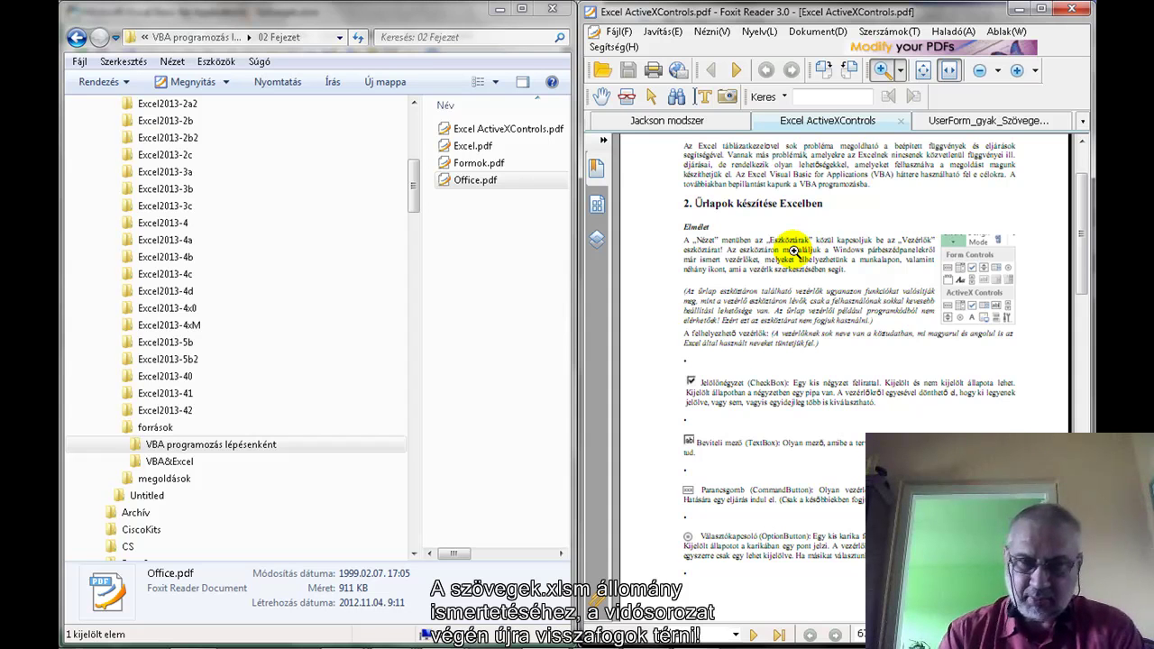
{"action": "left_click", "coordinate": [76, 38]}
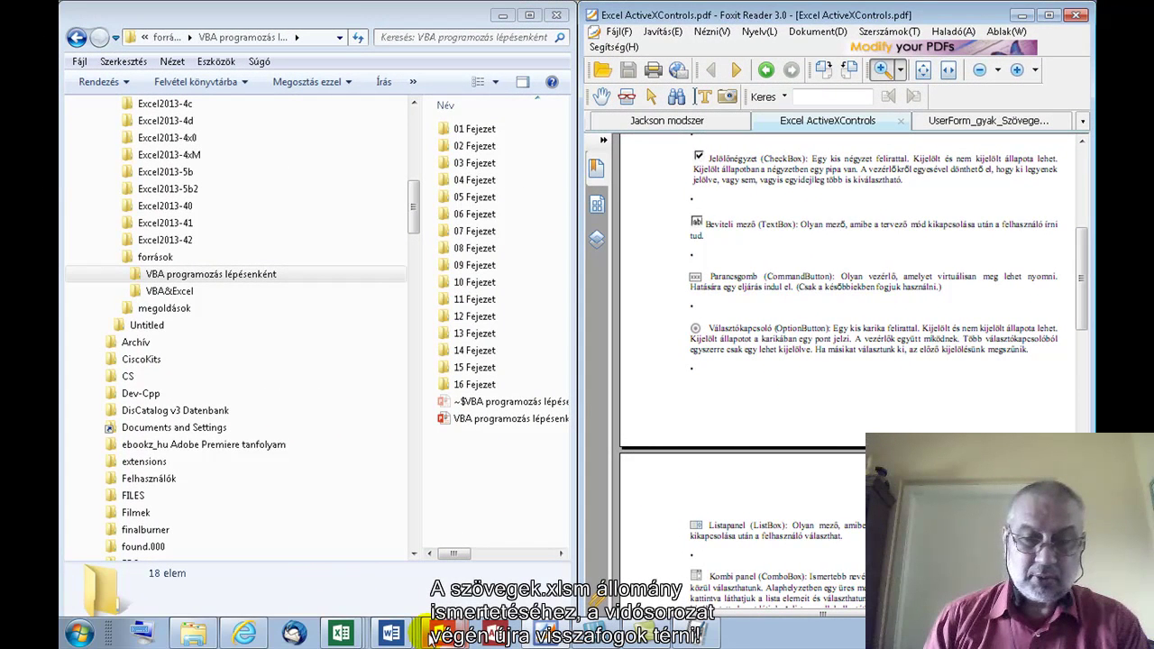
Switch to the VBA programozás lépésenként.pptx window from PowerPoint's taskbar list
{"action": "left_click", "coordinate": [440, 634]}
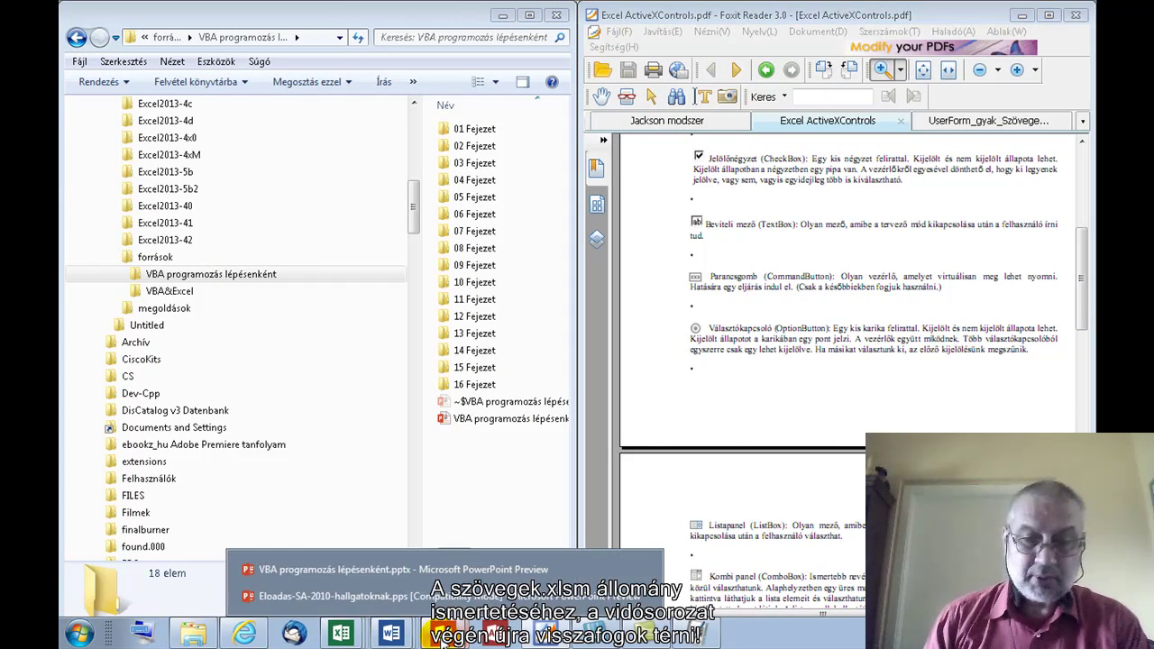
{"action": "left_click", "coordinate": [429, 570]}
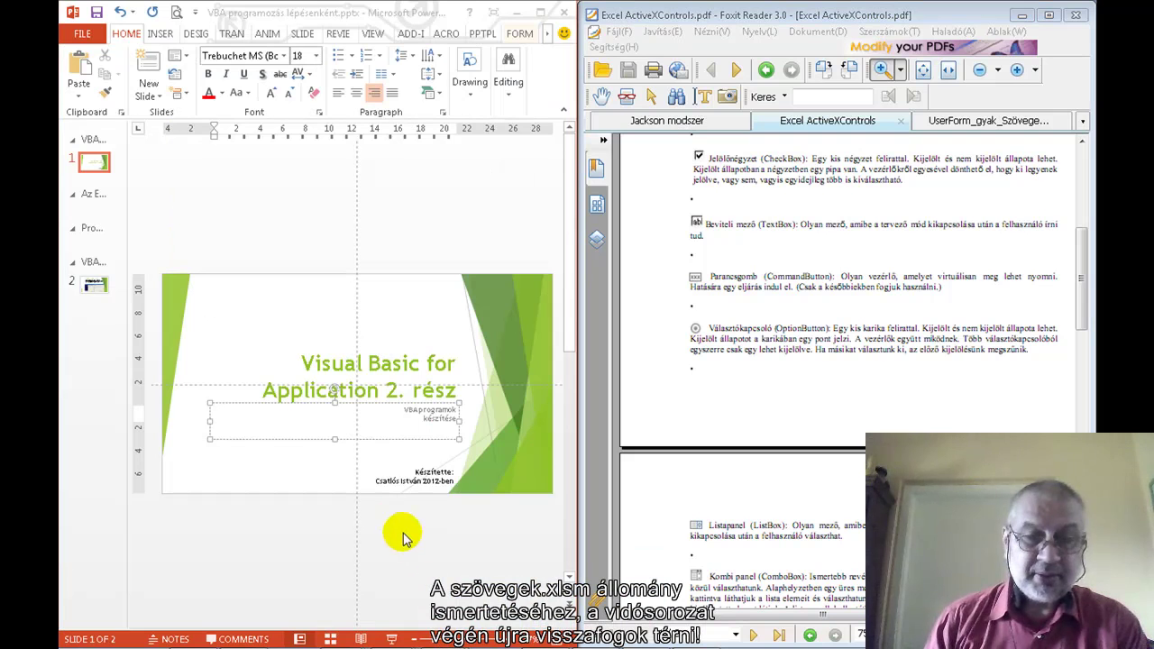